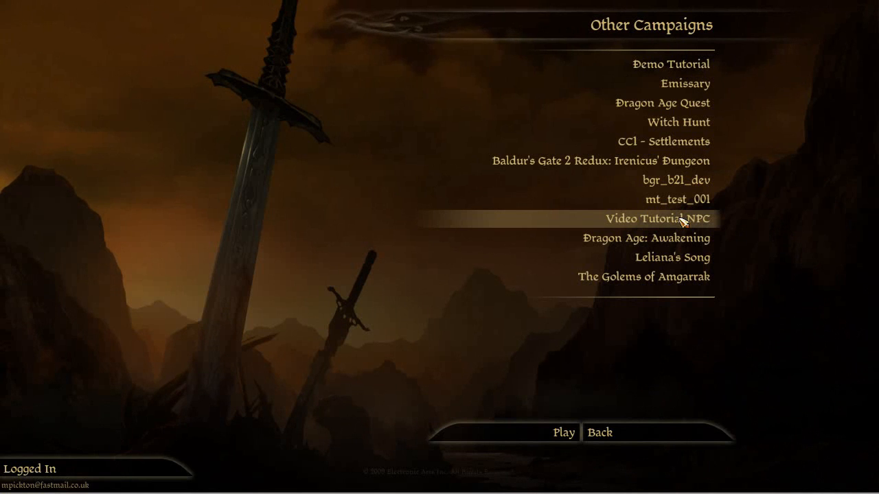
Load the Video Tutorial NPC campaign and talk to Mr Testman, answering "I'm new" and "I'd like to see your wares" until the dialogue ends
{"action": "double_click", "coordinate": [684, 219]}
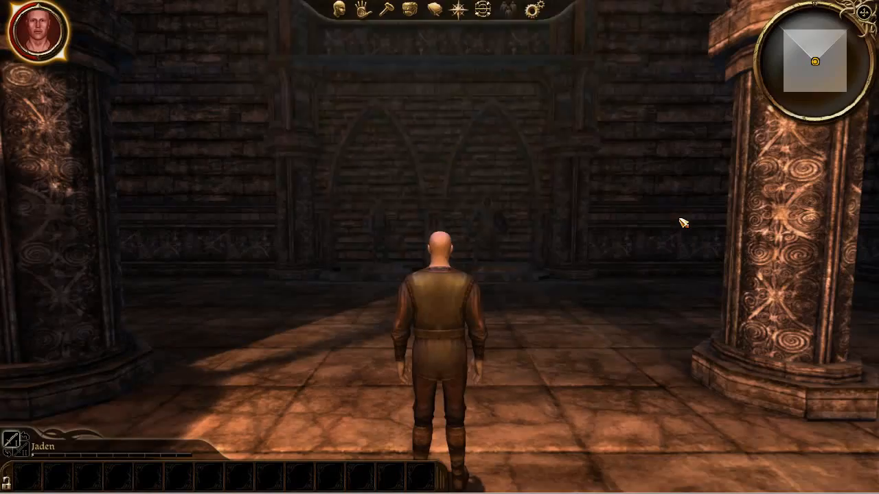
{"action": "key", "text": "q"}
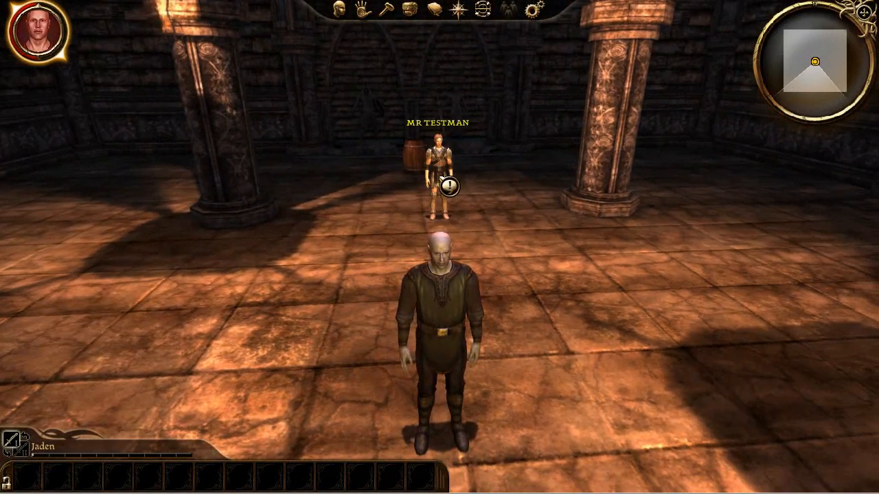
{"action": "left_click", "coordinate": [441, 179]}
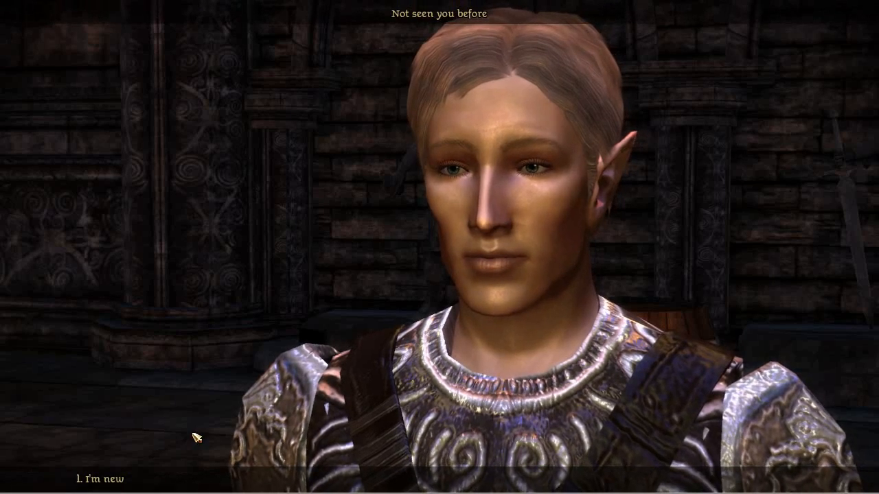
{"action": "left_click", "coordinate": [123, 479]}
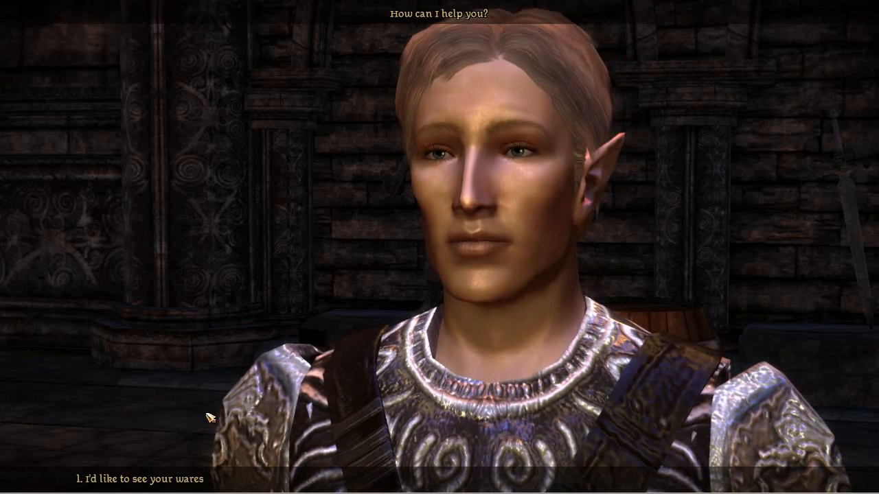
{"action": "left_click", "coordinate": [171, 480]}
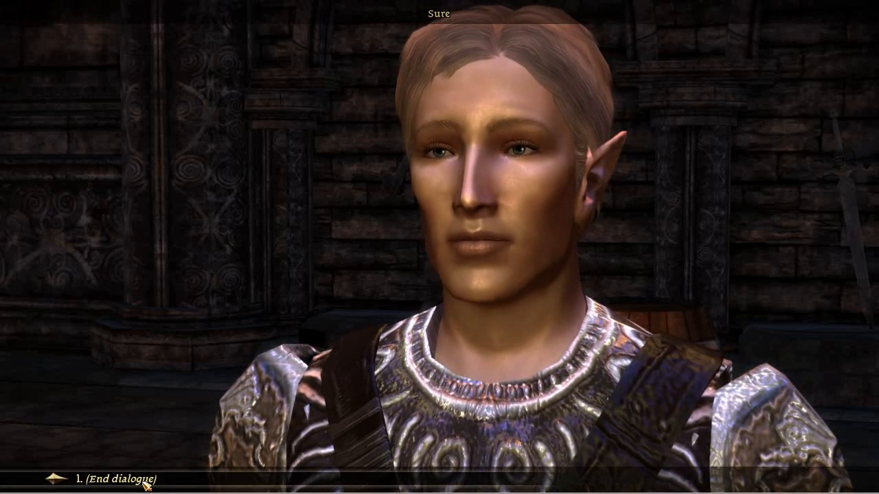
{"action": "left_click", "coordinate": [146, 480]}
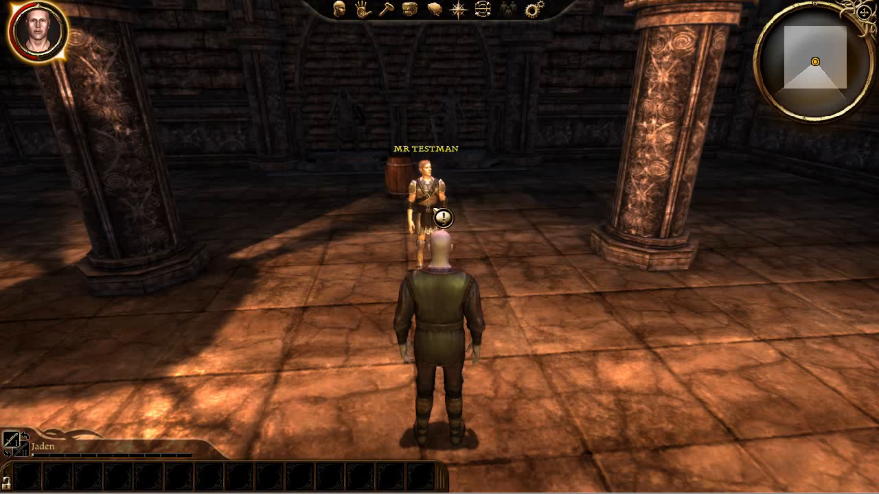
Talk to Mr Testman a second time, ask to see his wares and end the dialogue
{"action": "left_click", "coordinate": [433, 208]}
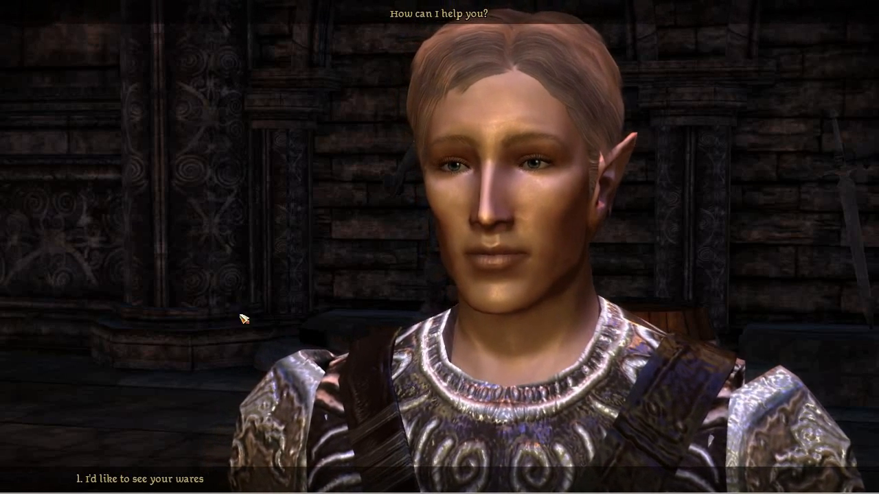
{"action": "left_click", "coordinate": [146, 479]}
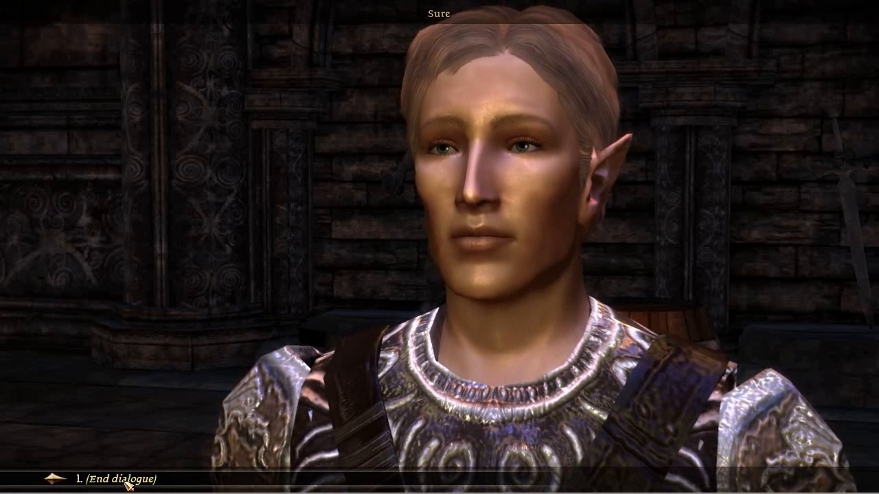
{"action": "left_click", "coordinate": [127, 479]}
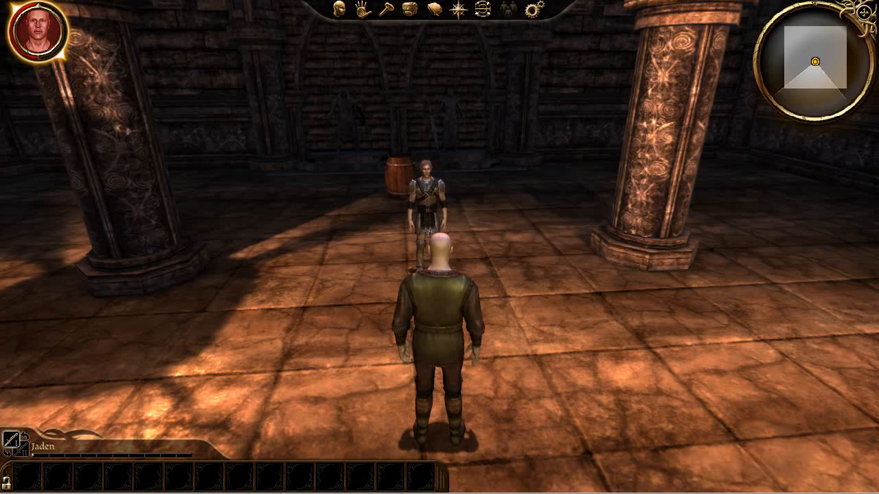
Switch to the Dragon Age Toolset and select the END DIALOGUE line under "set in party" in the Follower Dialogue's Join Branch
{"action": "key", "text": "alt+Tab"}
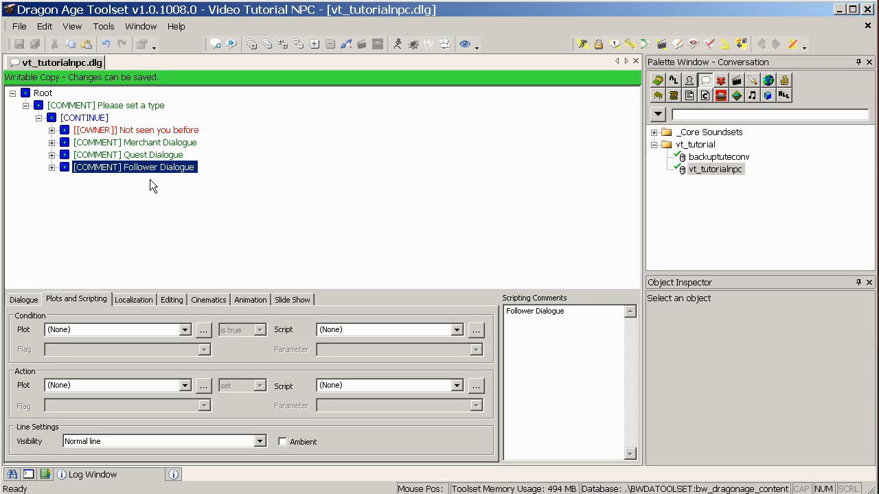
{"action": "left_click", "coordinate": [52, 167]}
{"action": "left_click", "coordinate": [64, 179]}
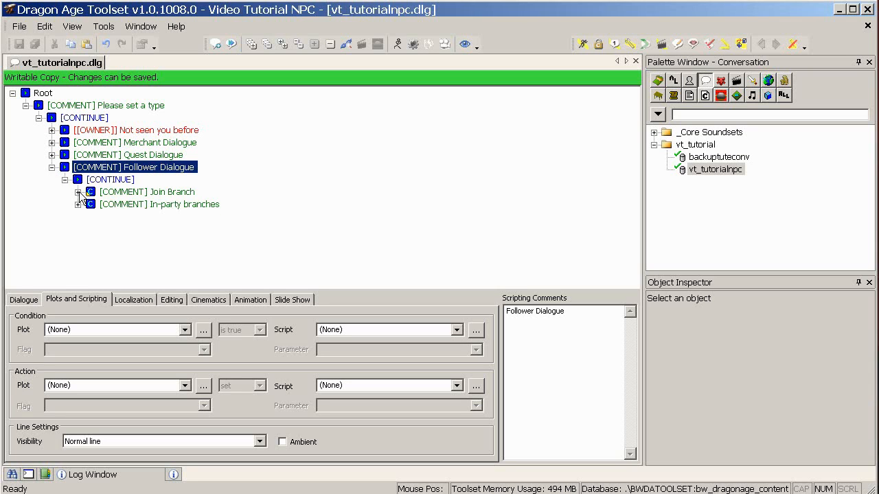
{"action": "left_click", "coordinate": [77, 191]}
{"action": "left_click", "coordinate": [91, 204]}
{"action": "left_click", "coordinate": [104, 217]}
{"action": "left_click", "coordinate": [116, 228]}
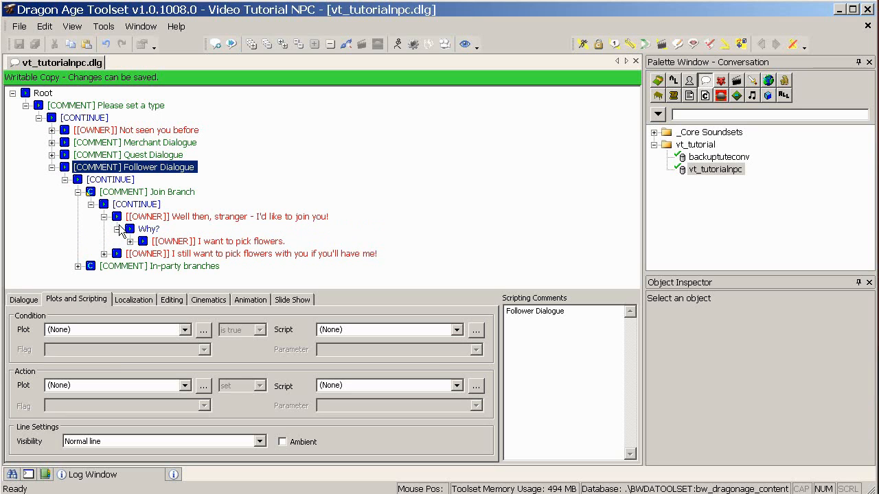
{"action": "left_click", "coordinate": [130, 241]}
{"action": "left_click", "coordinate": [143, 253]}
{"action": "left_click", "coordinate": [169, 266]}
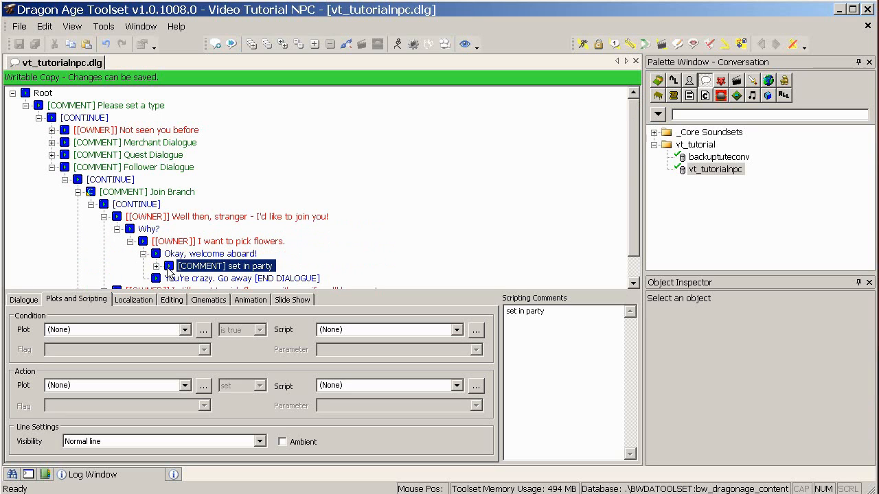
{"action": "left_click", "coordinate": [157, 266]}
{"action": "left_click", "coordinate": [196, 279]}
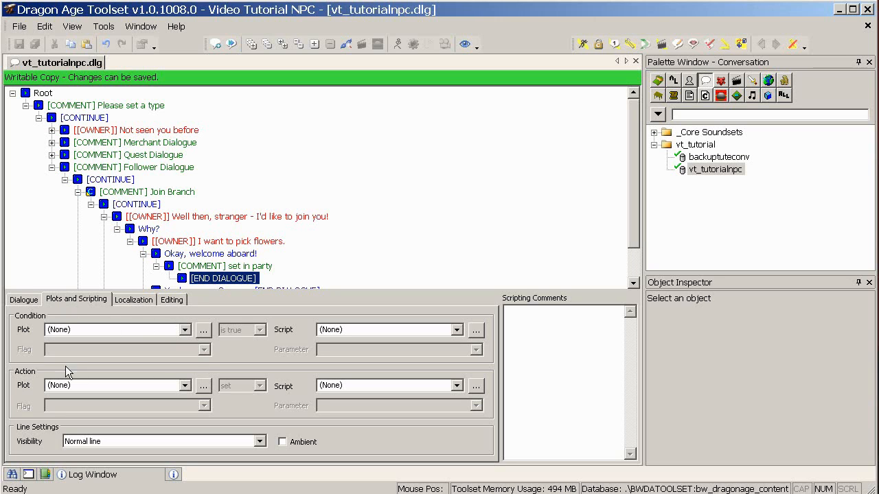
Give the selected line an action that sets the GEN_HIRE_FOLLOWER flag of the gen00pt_party plot from the Generic folder
{"action": "left_click", "coordinate": [203, 387]}
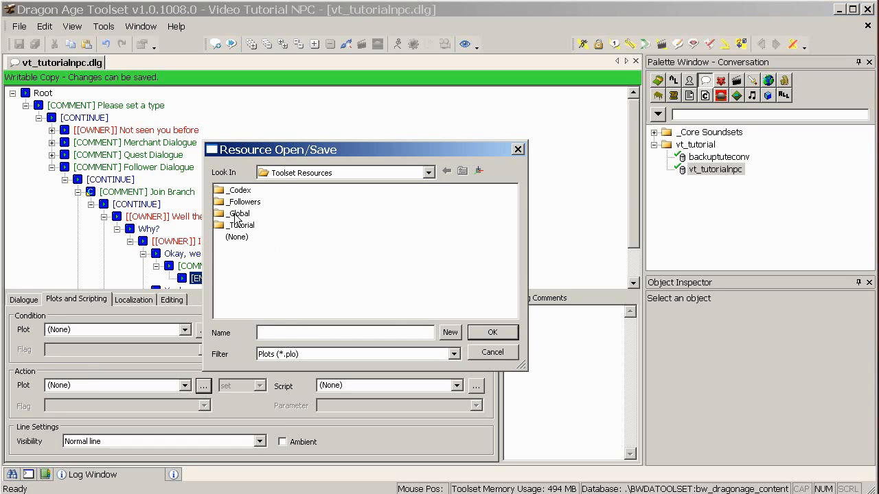
{"action": "double_click", "coordinate": [235, 214]}
{"action": "double_click", "coordinate": [232, 204]}
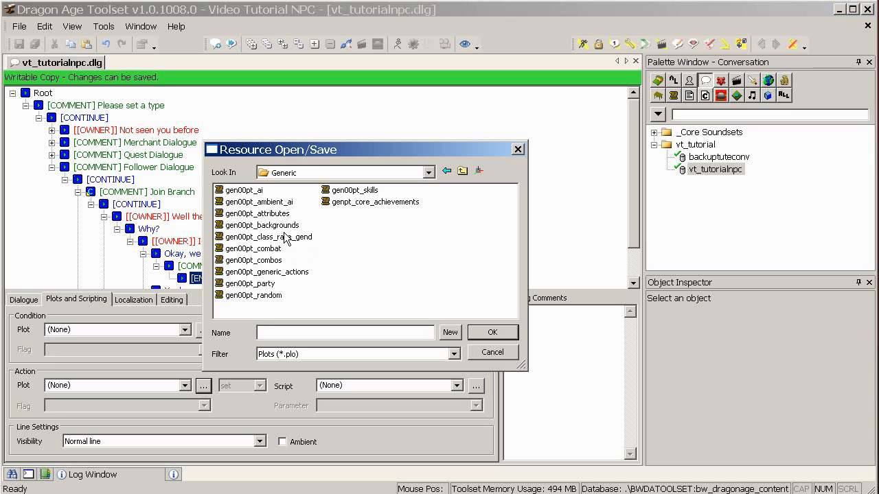
{"action": "left_click", "coordinate": [268, 284]}
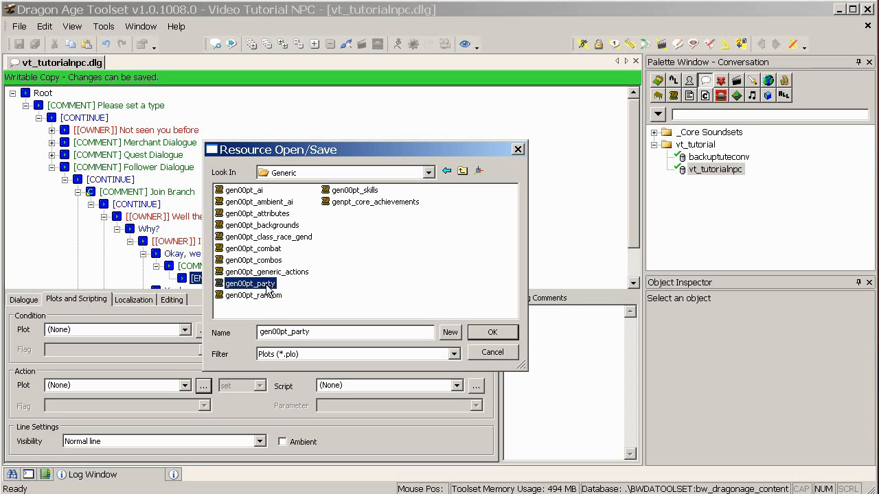
{"action": "left_click", "coordinate": [499, 332]}
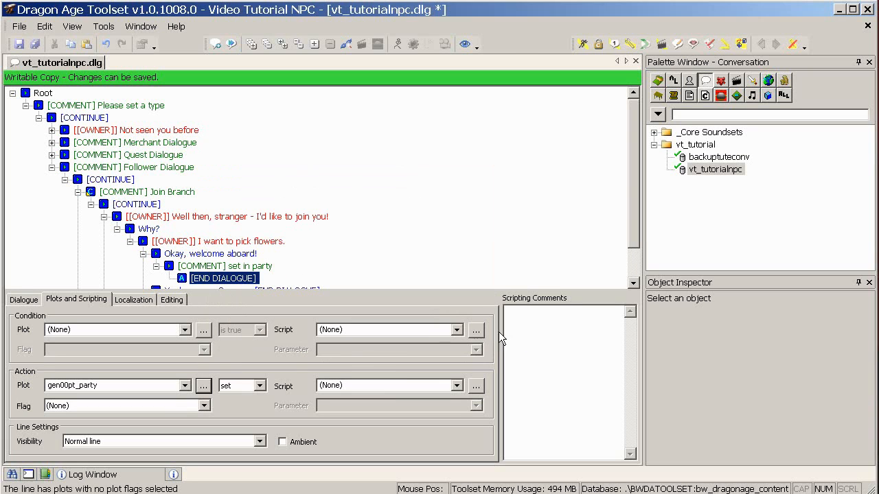
{"action": "left_click", "coordinate": [204, 406]}
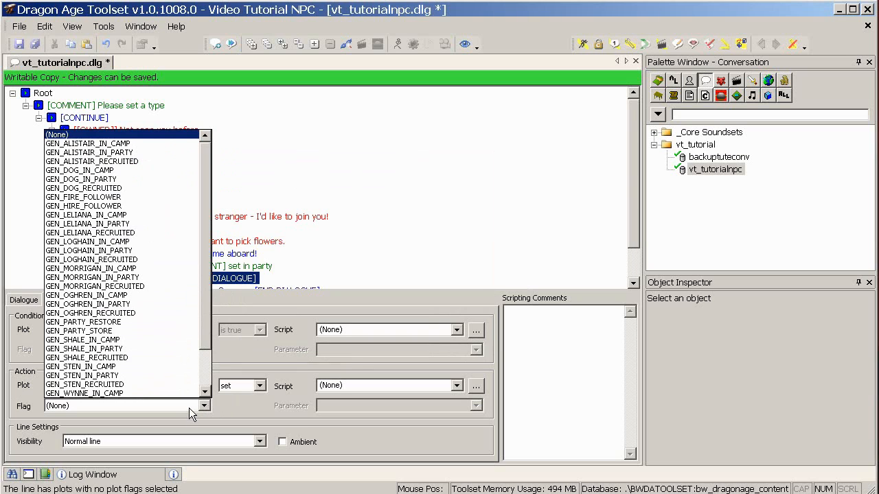
{"action": "left_click", "coordinate": [159, 206]}
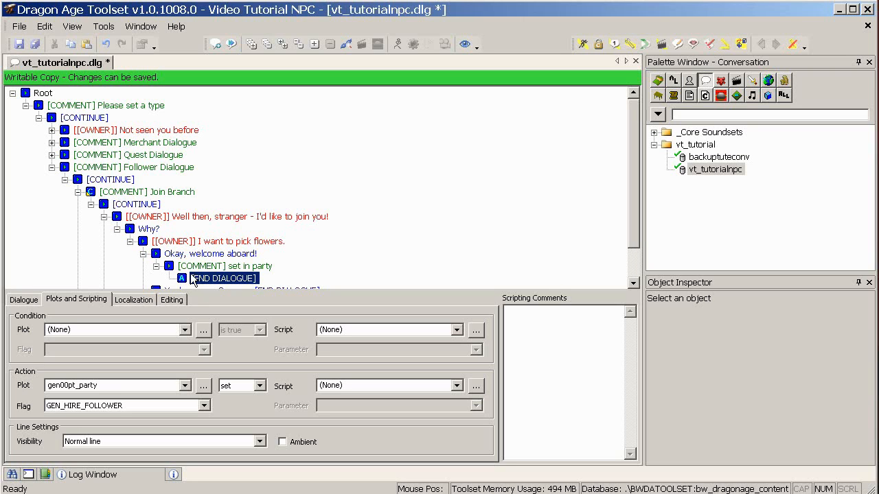
Expand the Merchant Dialogue branch down to the "Sure" reply and select the "End dialogue" line beneath it
{"action": "left_click", "coordinate": [52, 143]}
{"action": "left_click", "coordinate": [65, 154]}
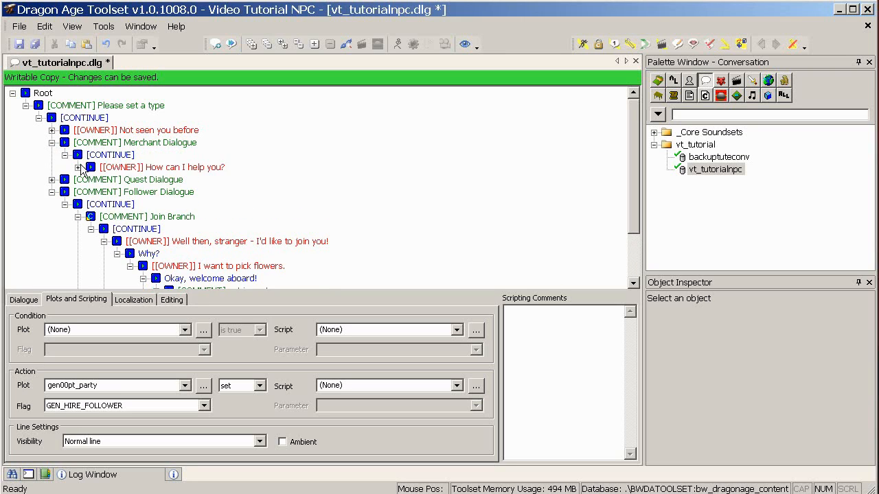
{"action": "left_click", "coordinate": [78, 166]}
{"action": "left_click", "coordinate": [90, 179]}
{"action": "left_click", "coordinate": [104, 192]}
{"action": "left_click", "coordinate": [137, 204]}
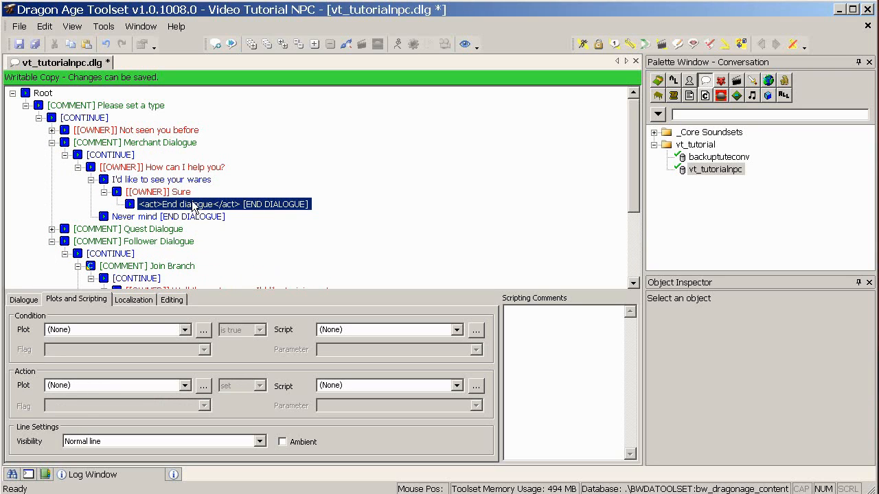
Give the "End dialogue" line an action that sets the GEN_OPEN_STORE flag of the gen00pt_generic_actions plot
{"action": "left_click", "coordinate": [203, 386]}
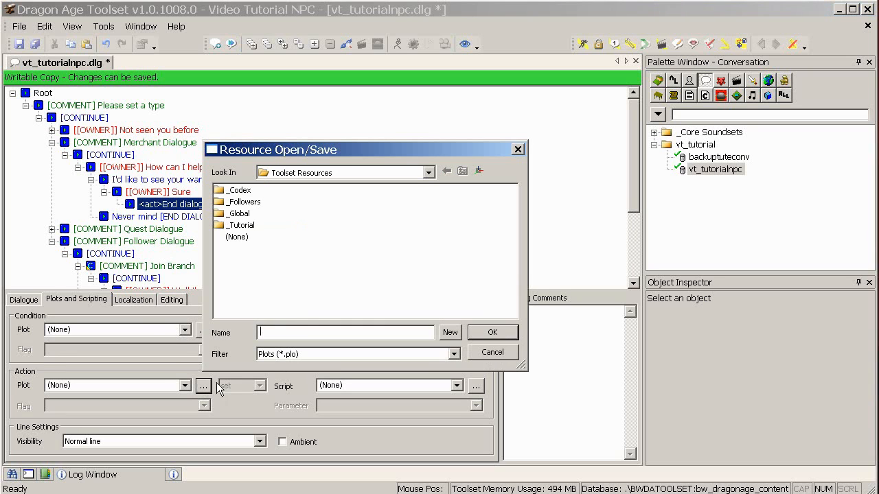
{"action": "left_click", "coordinate": [227, 214]}
{"action": "double_click", "coordinate": [228, 214]}
{"action": "double_click", "coordinate": [232, 202]}
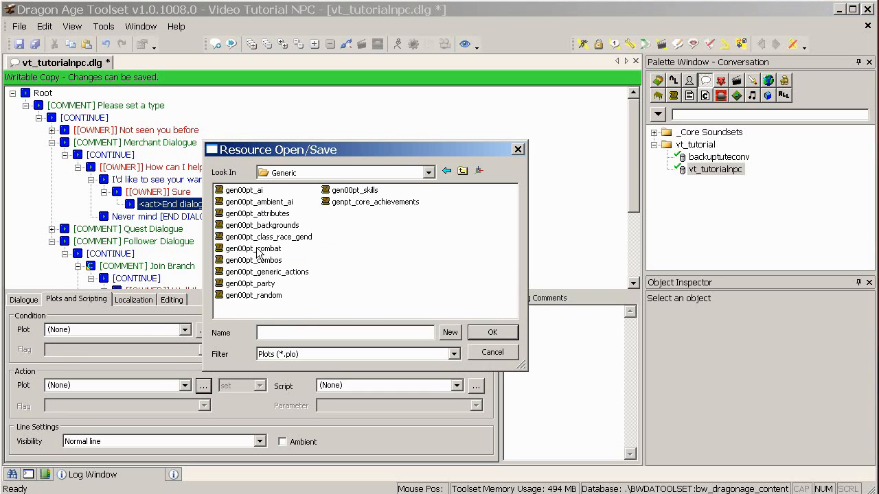
{"action": "left_click", "coordinate": [294, 272]}
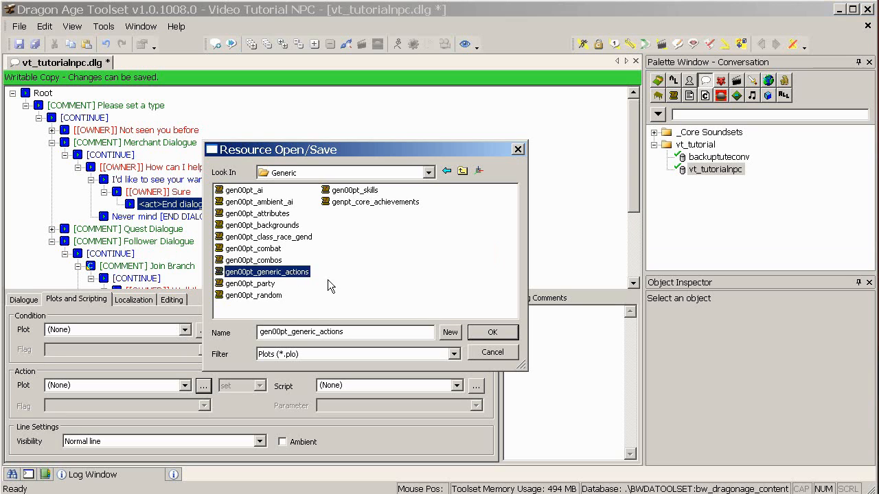
{"action": "left_click", "coordinate": [502, 338]}
{"action": "left_click", "coordinate": [204, 406]}
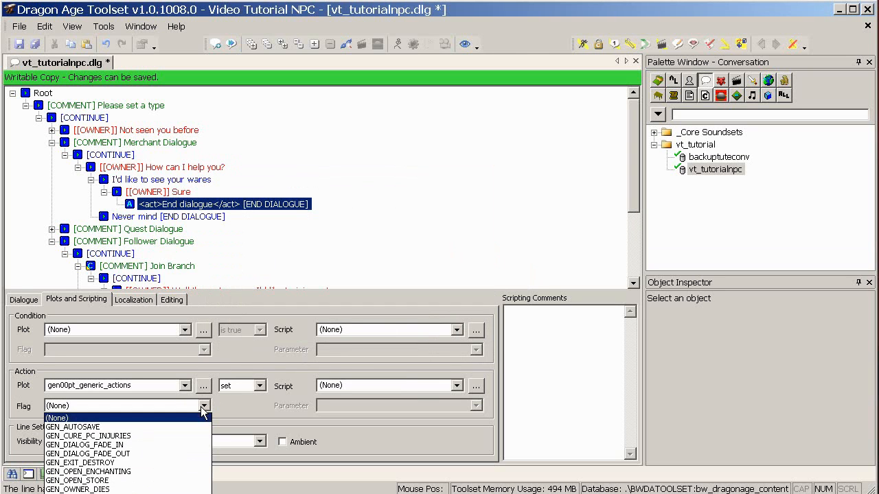
{"action": "left_click", "coordinate": [171, 480]}
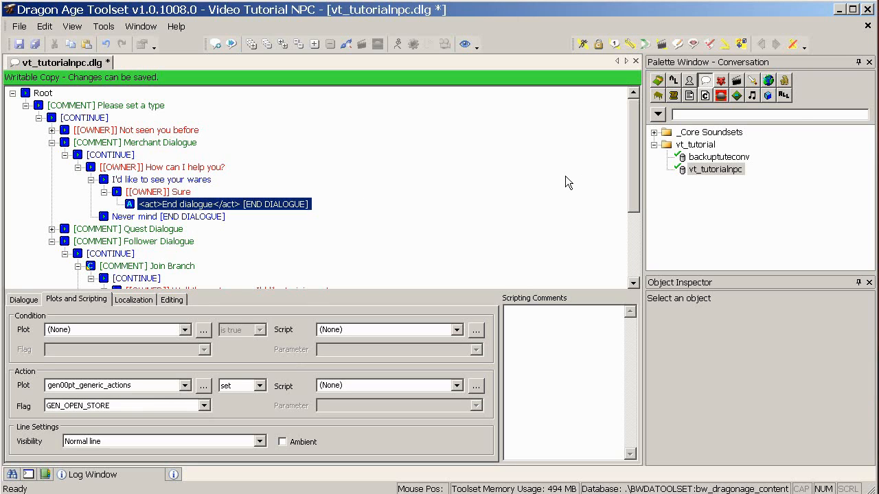
Create a merchant resource named store_vt_tutorialnpc in the Video Tutorial NPC module, and close its file
{"action": "left_click", "coordinate": [784, 80]}
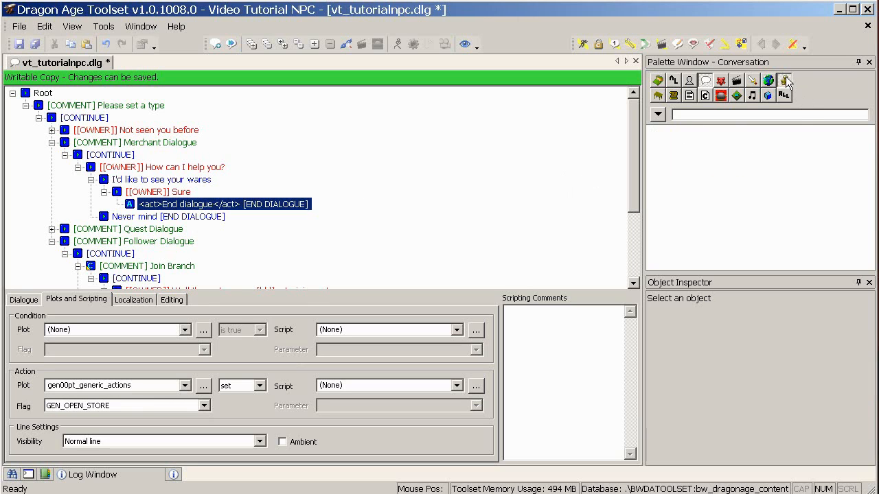
{"action": "right_click", "coordinate": [742, 181]}
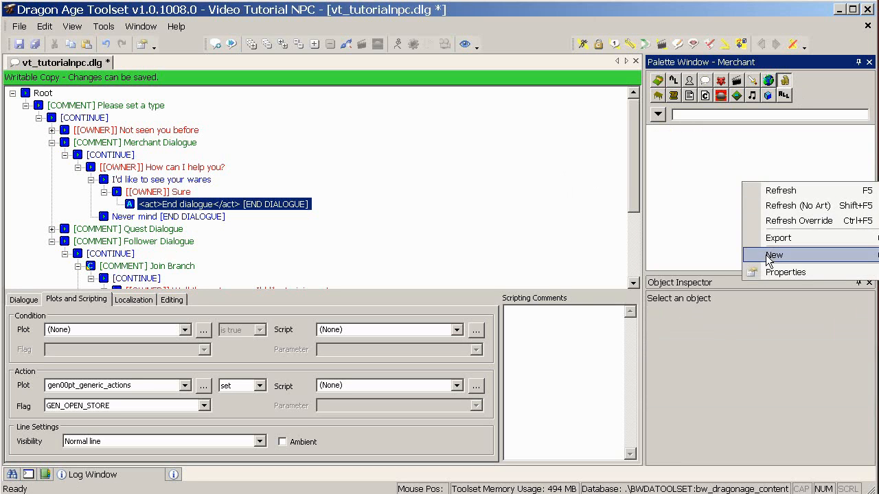
{"action": "left_click", "coordinate": [682, 222]}
{"action": "left_click", "coordinate": [20, 27]}
{"action": "mouse_move", "coordinate": [127, 48]}
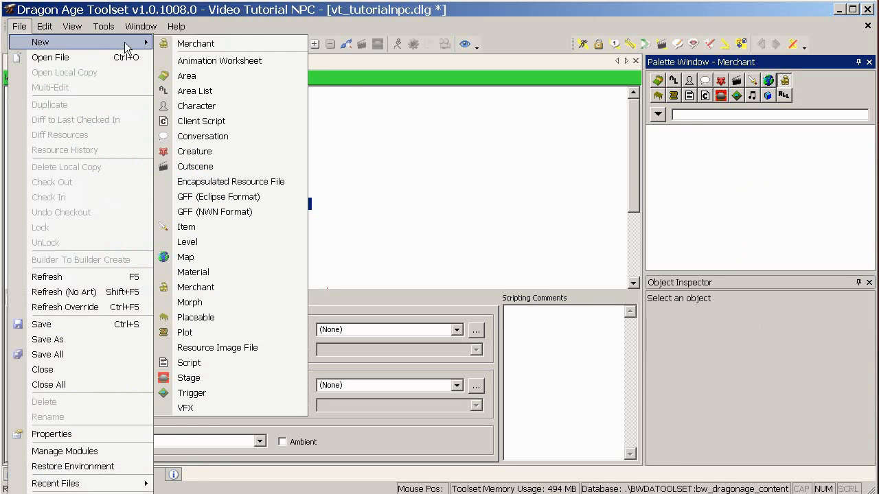
{"action": "left_click", "coordinate": [232, 46]}
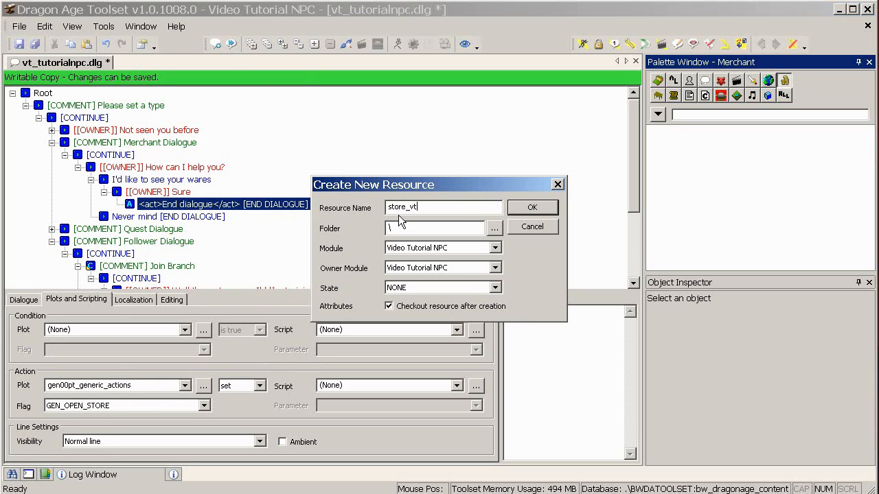
{"action": "type", "text": "store_vt_tutorialnpc"}
{"action": "left_click", "coordinate": [513, 209]}
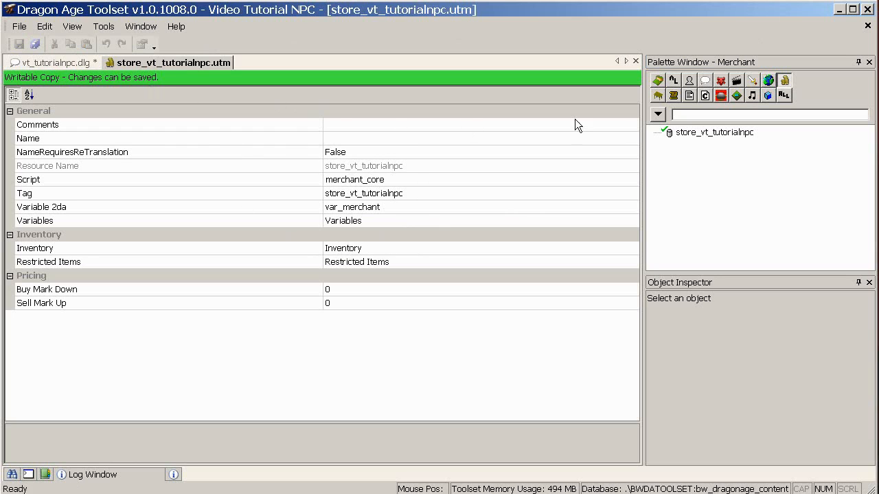
{"action": "right_click", "coordinate": [214, 66]}
{"action": "left_click", "coordinate": [227, 72]}
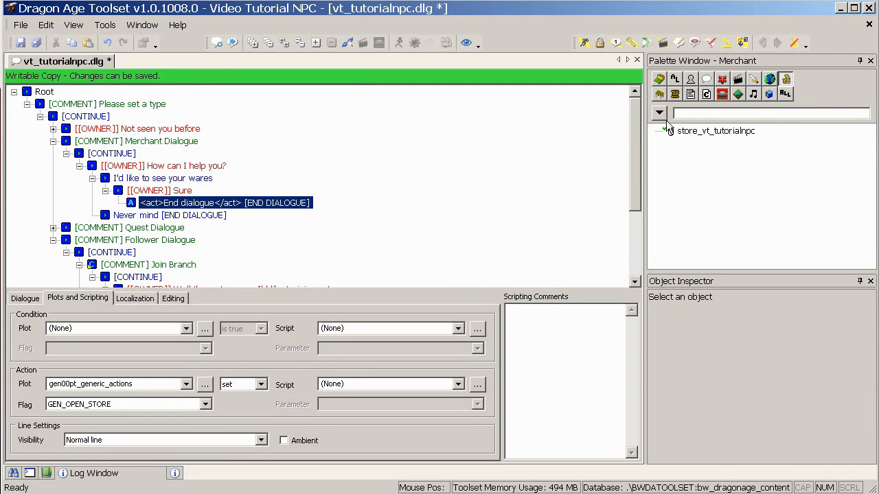
Create a new plot resource named vt_tutorialnpc in the Video Tutorial NPC module
{"action": "left_click", "coordinate": [21, 25]}
{"action": "mouse_move", "coordinate": [68, 41]}
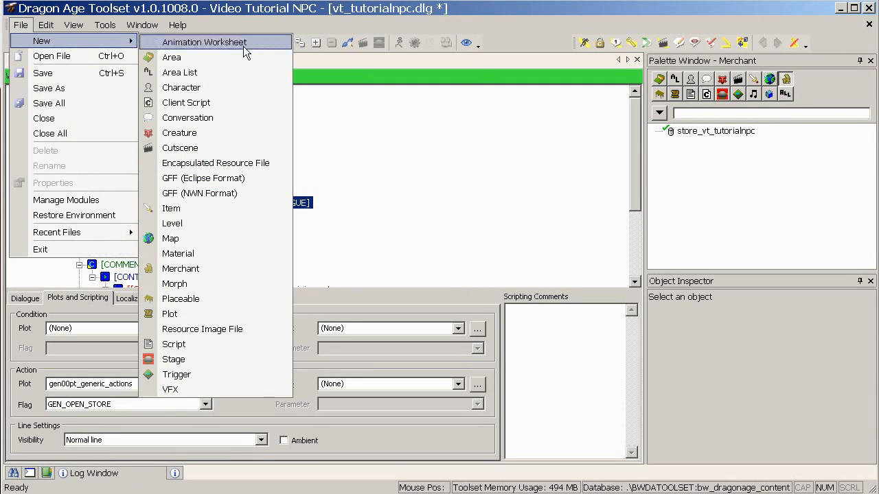
{"action": "left_click", "coordinate": [186, 314]}
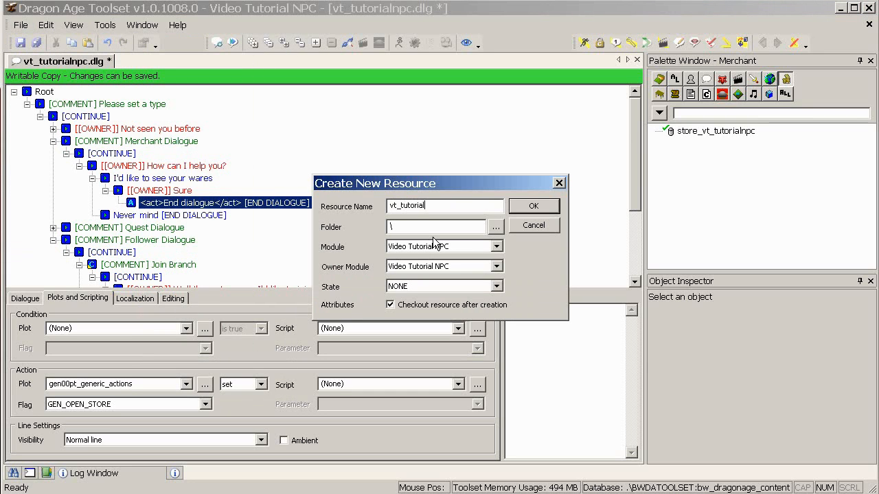
{"action": "left_click", "coordinate": [522, 206]}
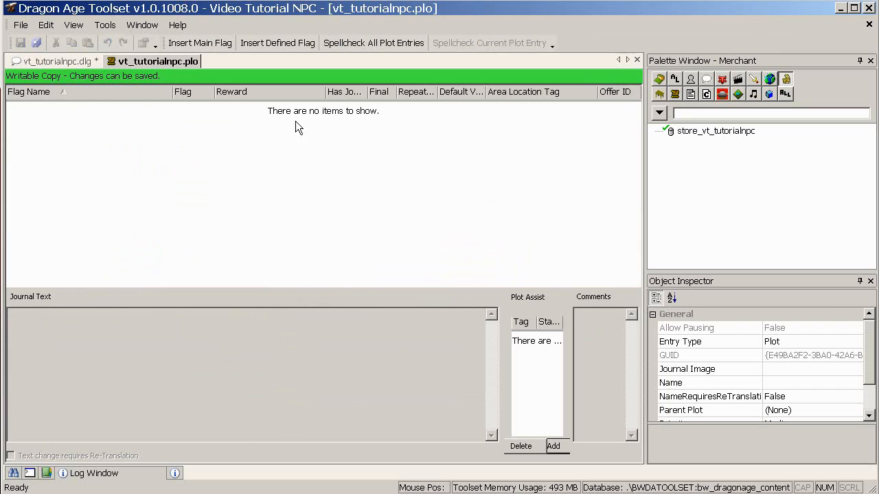
Insert four main flags into the empty vt_tutorialnpc plot
{"action": "right_click", "coordinate": [180, 147]}
{"action": "mouse_move", "coordinate": [206, 155]}
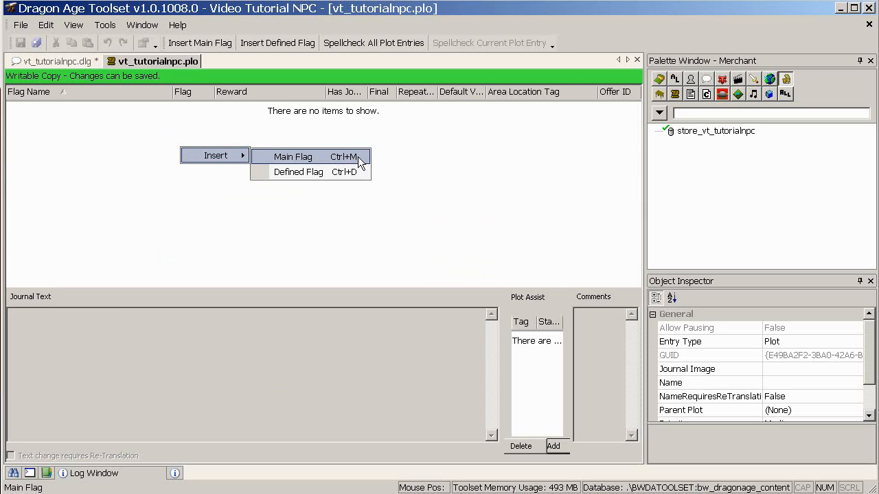
{"action": "left_click", "coordinate": [293, 156]}
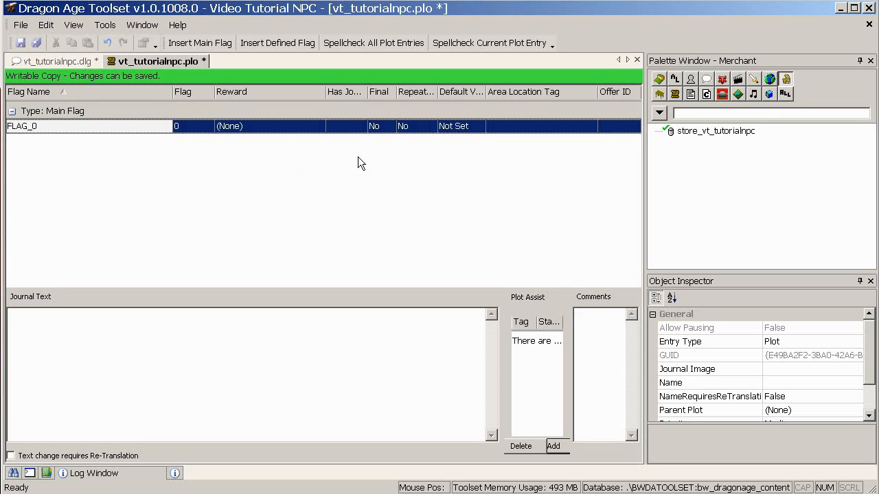
{"action": "key", "text": "Insert"}
{"action": "key", "text": "Insert"}
{"action": "key", "text": "Insert"}
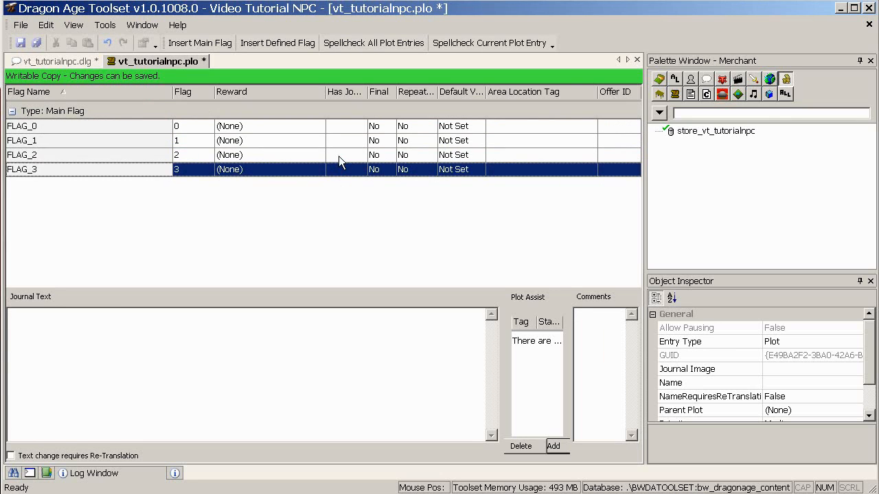
Rename the first two main flags TYPE_MERCHANT and TYPE_QUEST
{"action": "double_click", "coordinate": [44, 126]}
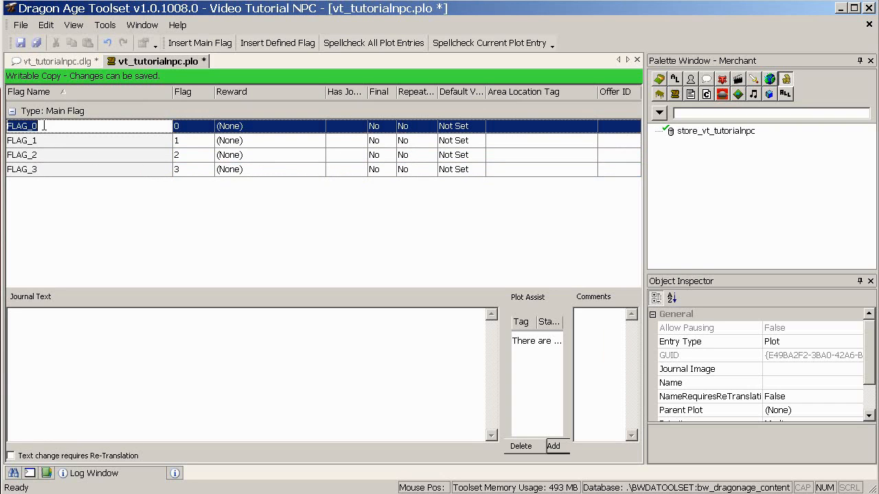
{"action": "type", "text": "TP"}
{"action": "type", "text": "PE_M"}
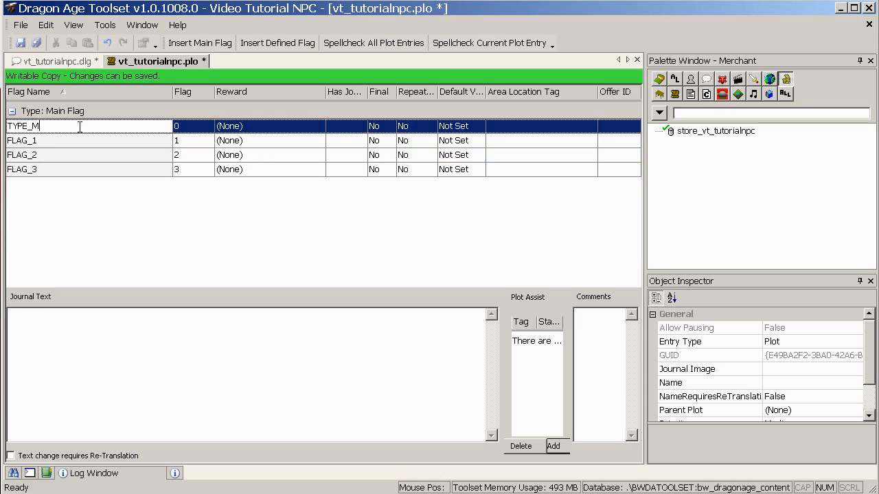
{"action": "type", "text": "ERCHANT"}
{"action": "left_click", "coordinate": [45, 142]}
{"action": "type", "text": "TYPE_"}
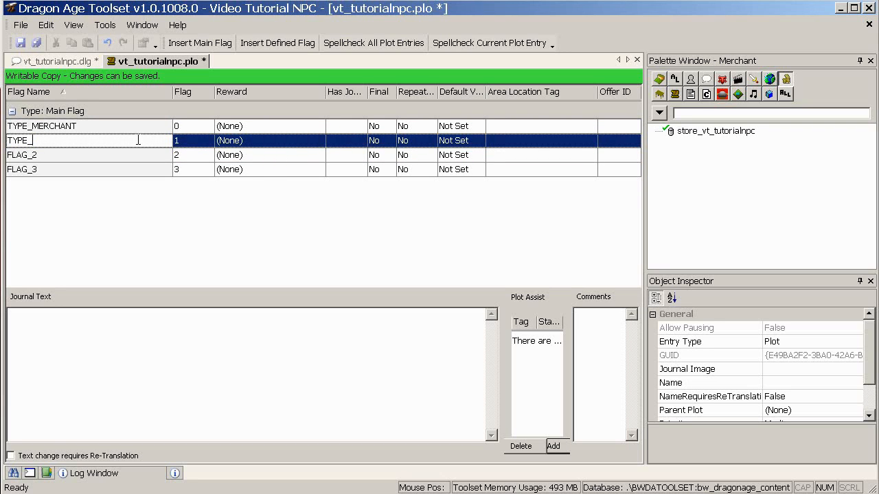
{"action": "type", "text": "QUEST"}
Rename the third main flag TYPE_FOLLOWER and the fourth IN_PARTY
{"action": "left_click", "coordinate": [52, 156]}
{"action": "type", "text": "TYPE_FO"}
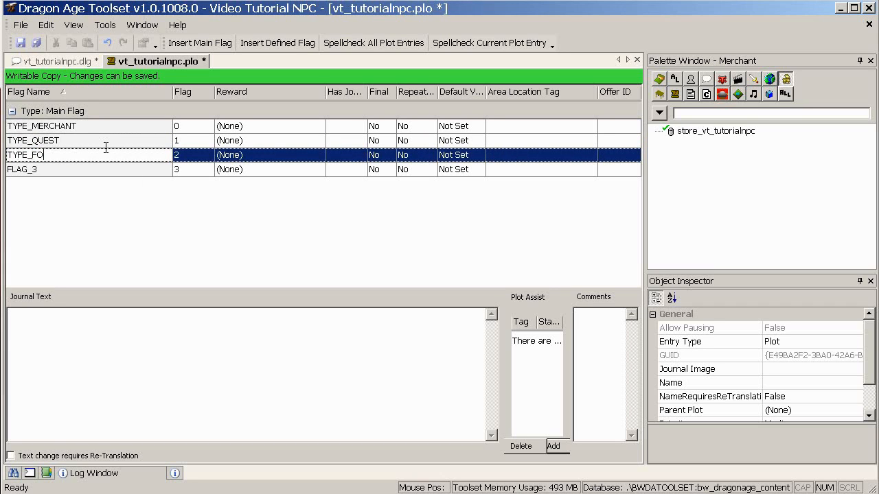
{"action": "type", "text": "LLOWER"}
{"action": "left_click", "coordinate": [64, 169]}
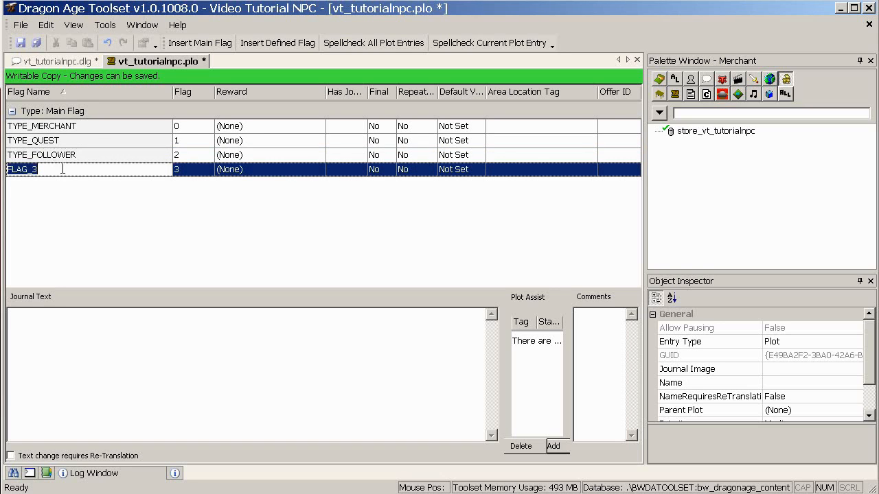
{"action": "key", "text": "BackSpace"}
{"action": "type", "text": "IN_PARTY"}
{"action": "left_click", "coordinate": [70, 212]}
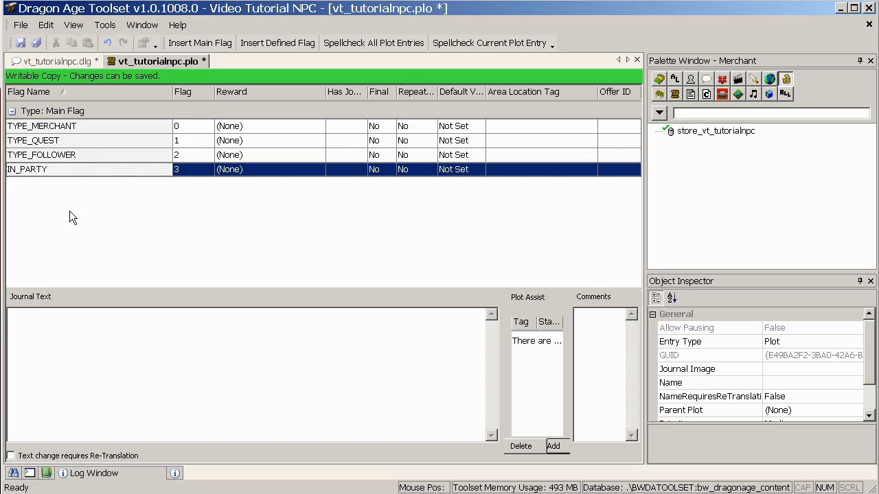
Save the vt_tutorialnpc plot, then switch to the vt_tutorialnpc conversation and save it too
{"action": "left_click", "coordinate": [21, 43]}
{"action": "left_click", "coordinate": [47, 62]}
{"action": "left_click", "coordinate": [19, 44]}
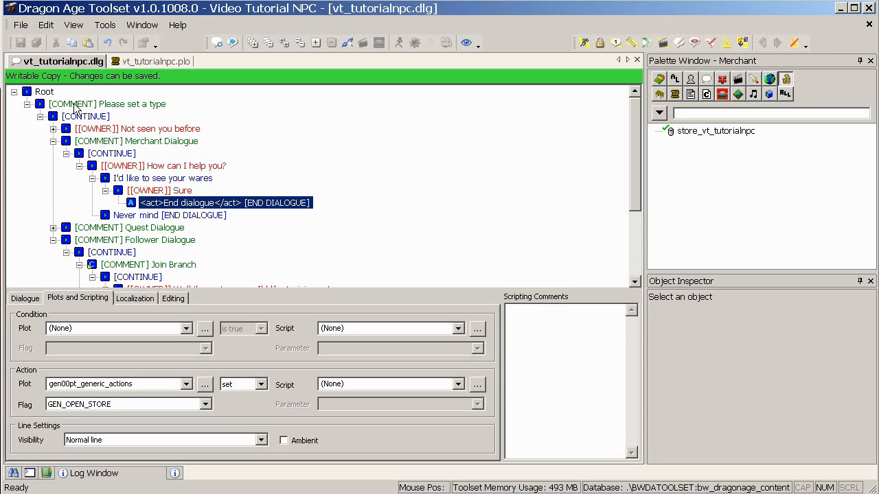
Collapse the Merchant and Follower Dialogue branches, and give the "Please set a type" line an action that sets the vt_tutorialnpc plot's TYPE_QUEST flag
{"action": "left_click", "coordinate": [53, 142]}
{"action": "left_click", "coordinate": [54, 165]}
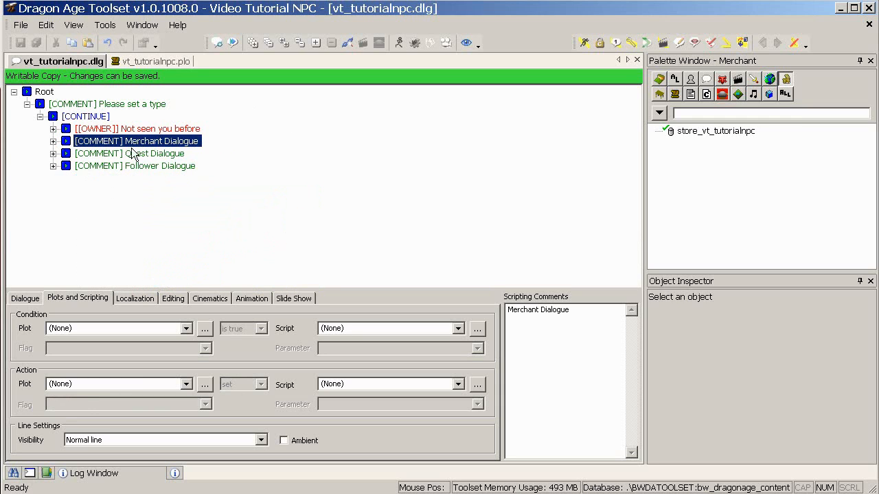
{"action": "left_click", "coordinate": [116, 103]}
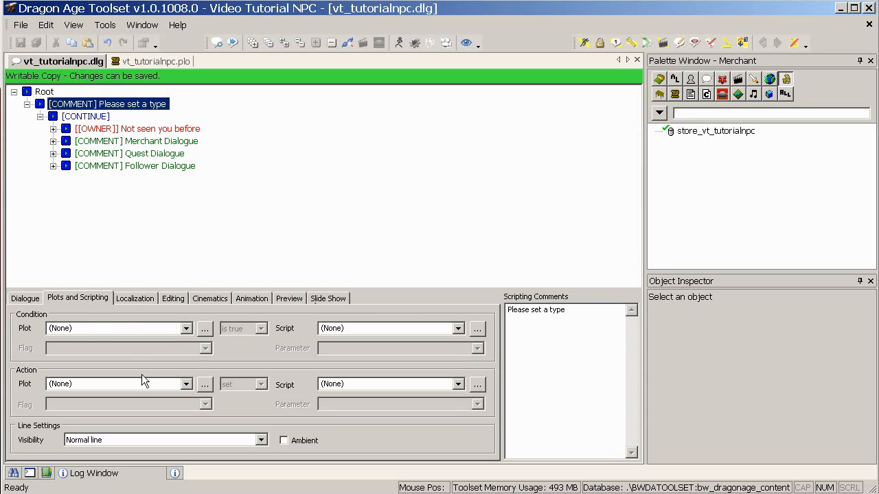
{"action": "left_click", "coordinate": [204, 384]}
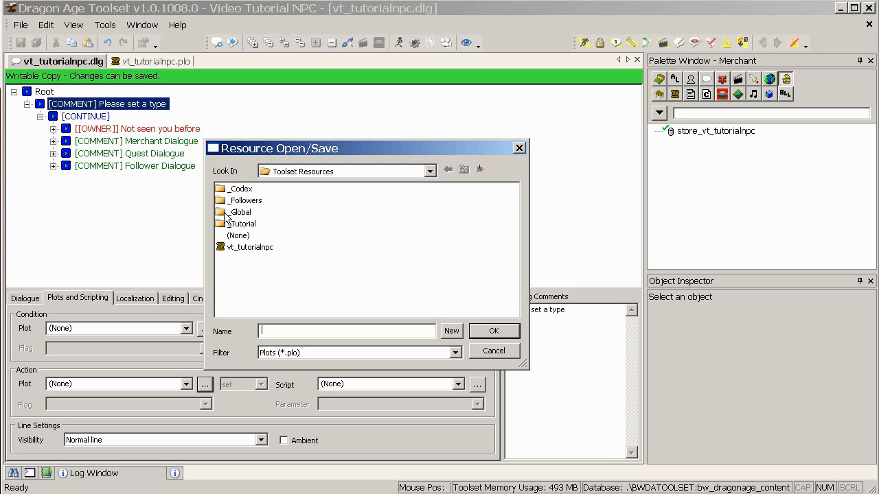
{"action": "double_click", "coordinate": [228, 247]}
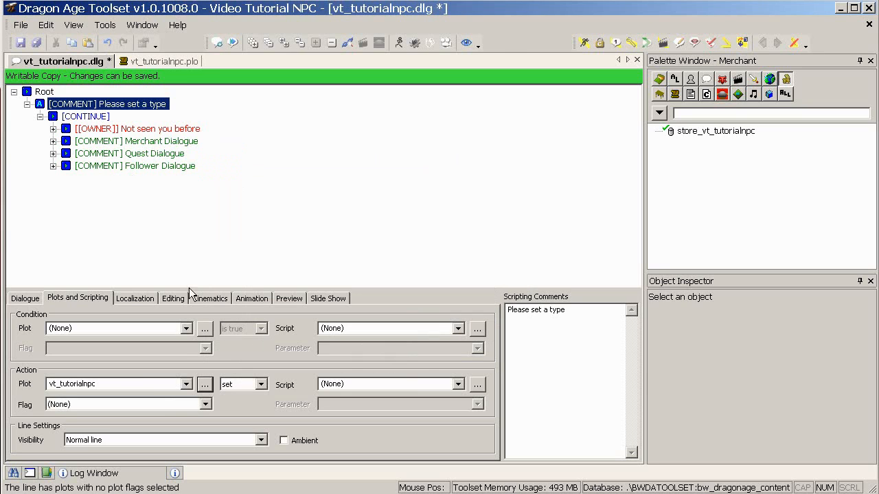
{"action": "left_click", "coordinate": [206, 405]}
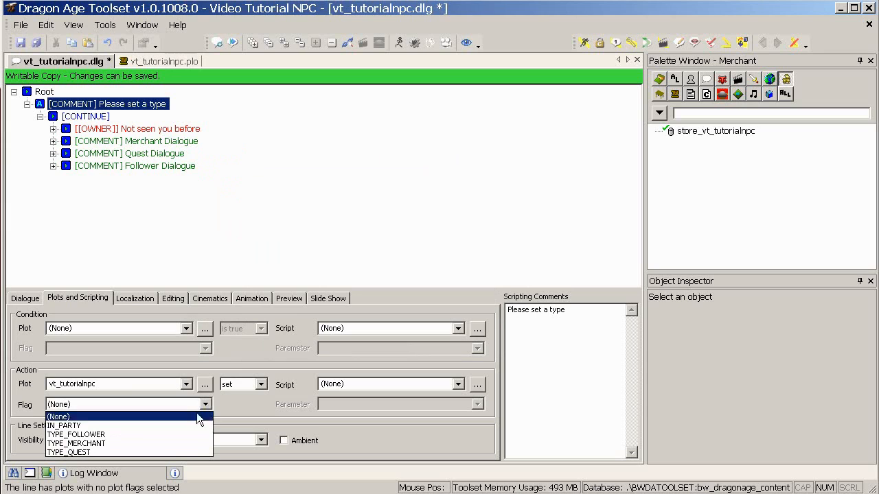
{"action": "left_click", "coordinate": [149, 452]}
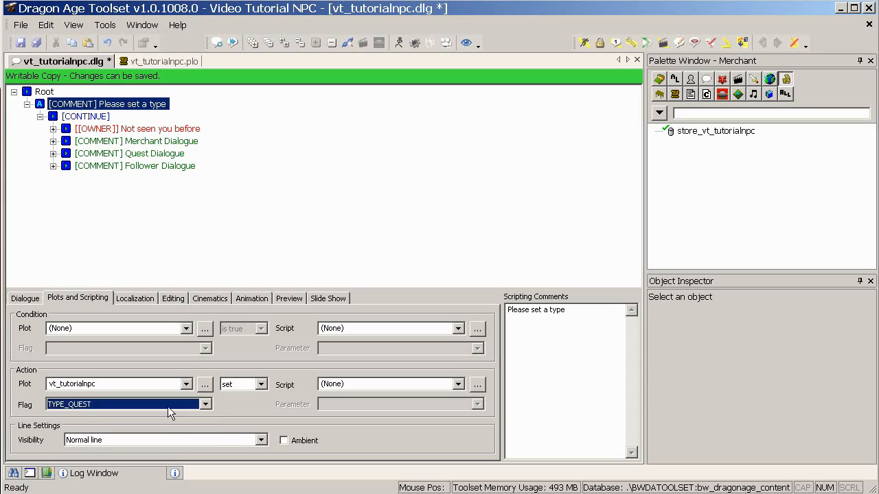
Give the Merchant Dialogue line a condition that the TYPE_MERCHANT flag of the vt_tutorialnpc plot is true
{"action": "left_click", "coordinate": [145, 142]}
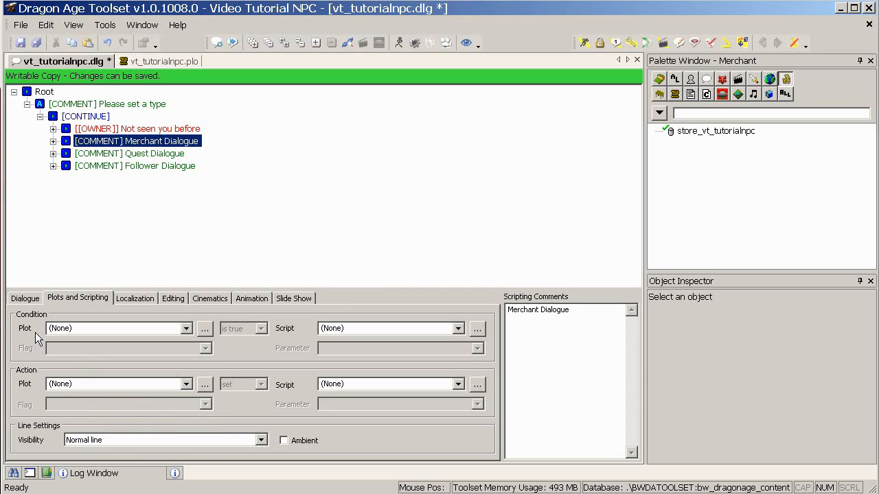
{"action": "left_click", "coordinate": [186, 328]}
{"action": "left_click", "coordinate": [125, 366]}
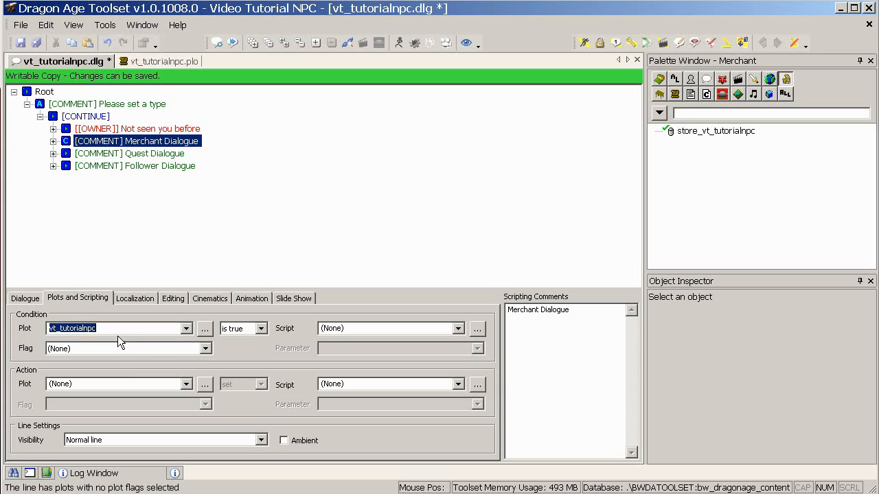
{"action": "left_click", "coordinate": [205, 351]}
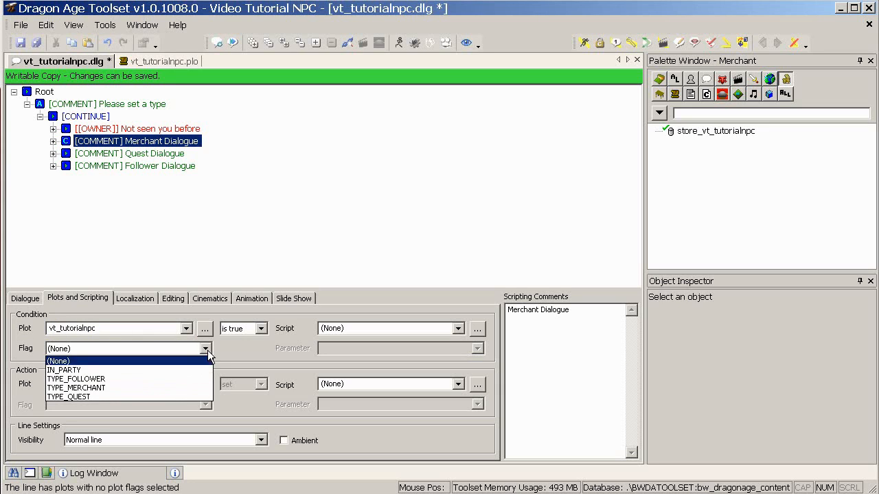
{"action": "left_click", "coordinate": [167, 388]}
Give the Quest Dialogue line a condition that the TYPE_QUEST flag of the vt_tutorialnpc plot is true
{"action": "left_click", "coordinate": [165, 155]}
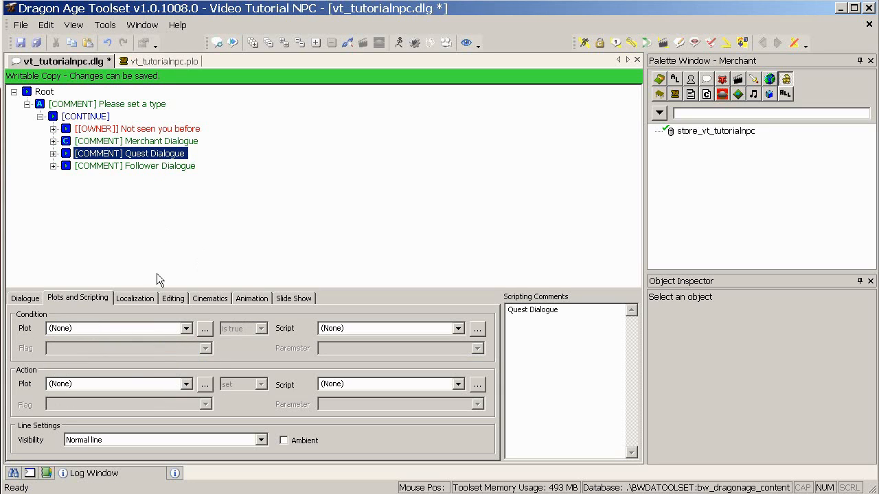
{"action": "left_click", "coordinate": [186, 328]}
{"action": "left_click", "coordinate": [162, 367]}
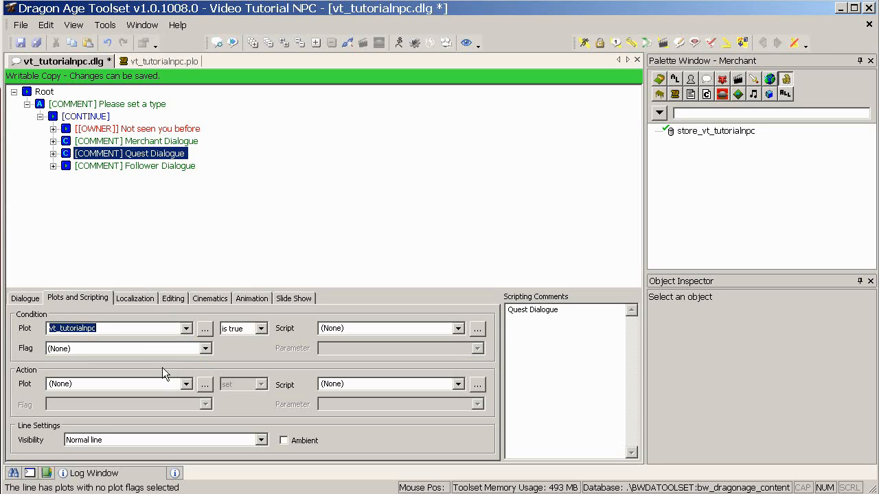
{"action": "left_click", "coordinate": [207, 348]}
{"action": "left_click", "coordinate": [137, 396]}
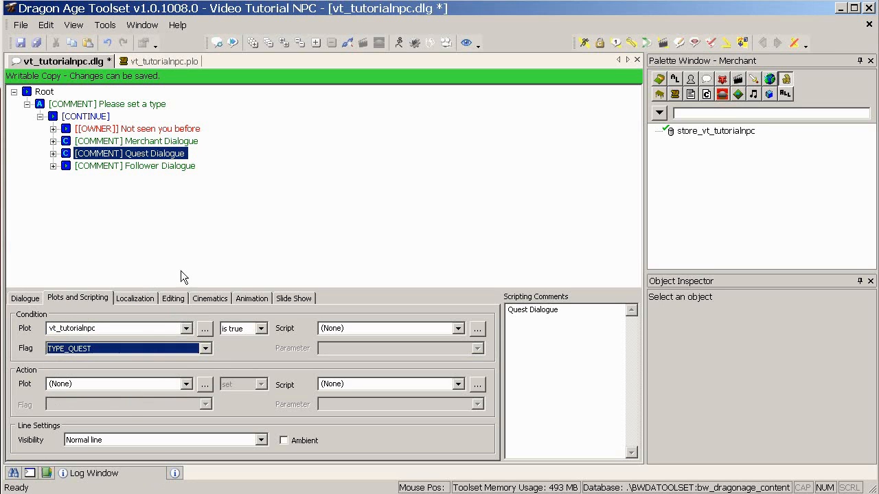
Give the Follower Dialogue line a condition that the TYPE_FOLLOWER flag of the vt_tutorialnpc plot is true
{"action": "left_click", "coordinate": [156, 169]}
{"action": "left_click", "coordinate": [183, 328]}
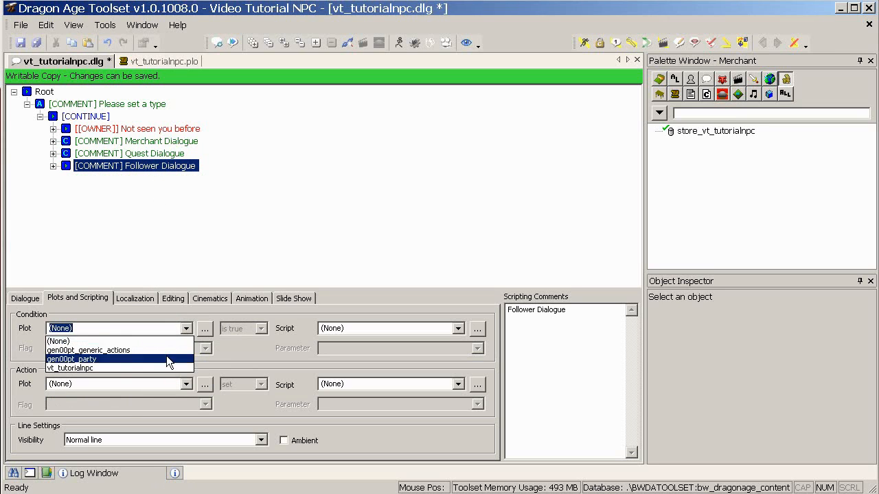
{"action": "left_click", "coordinate": [158, 368]}
{"action": "left_click", "coordinate": [206, 348]}
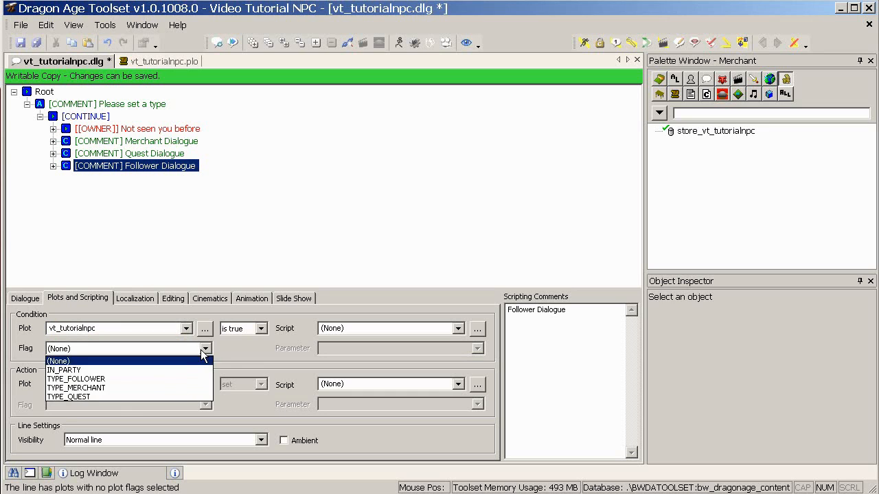
{"action": "left_click", "coordinate": [106, 379]}
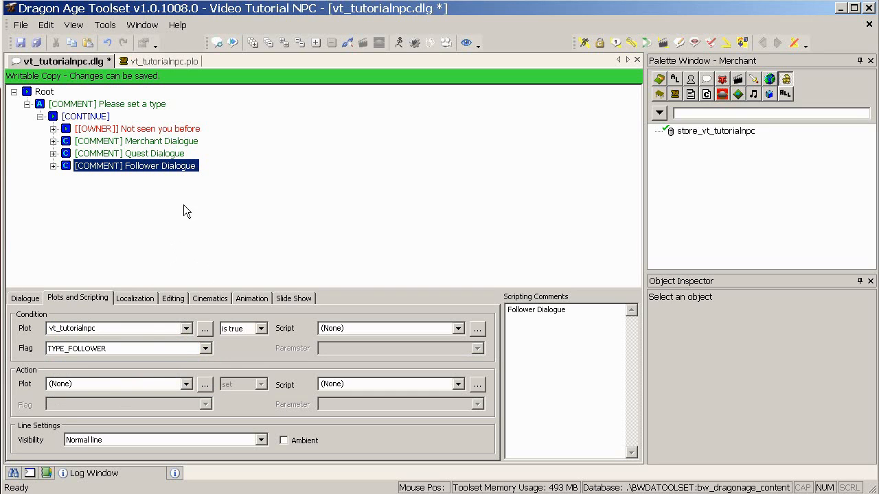
Review the plot conditions, actions and visibility of the "Please set a type", "Not seen you before", Merchant Dialogue and Quest Dialogue lines
{"action": "left_click", "coordinate": [115, 103]}
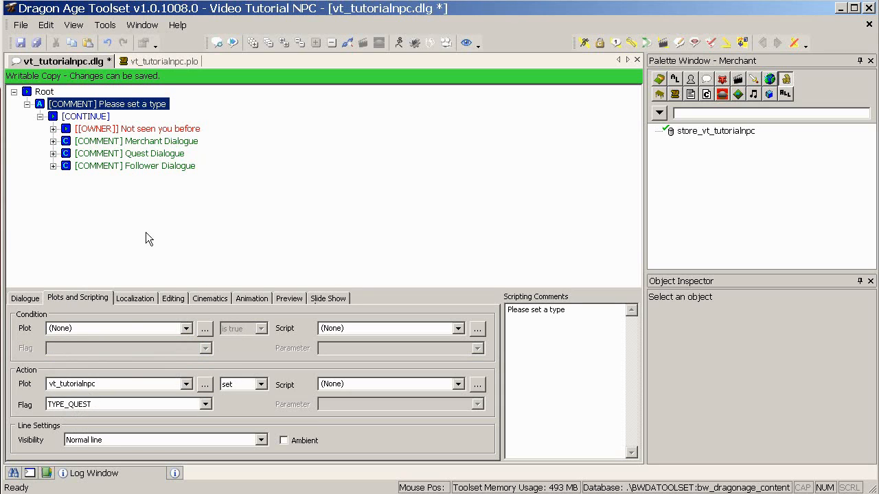
{"action": "left_click", "coordinate": [132, 130]}
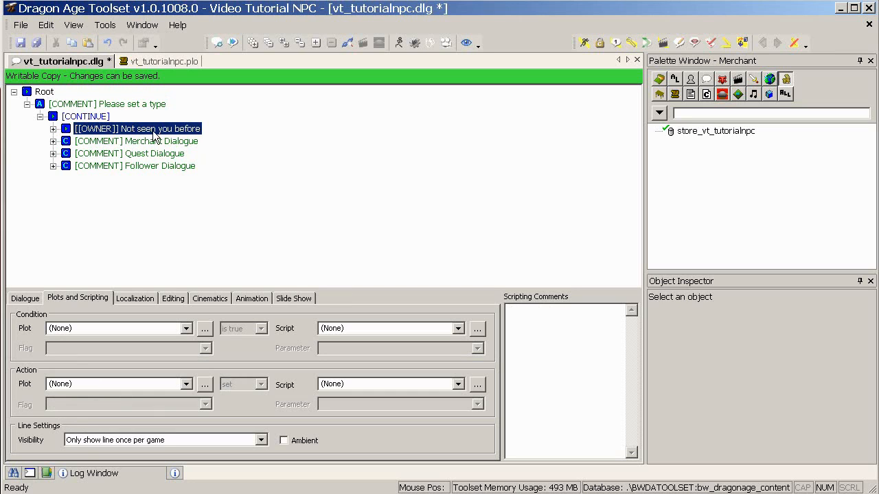
{"action": "left_click", "coordinate": [53, 129]}
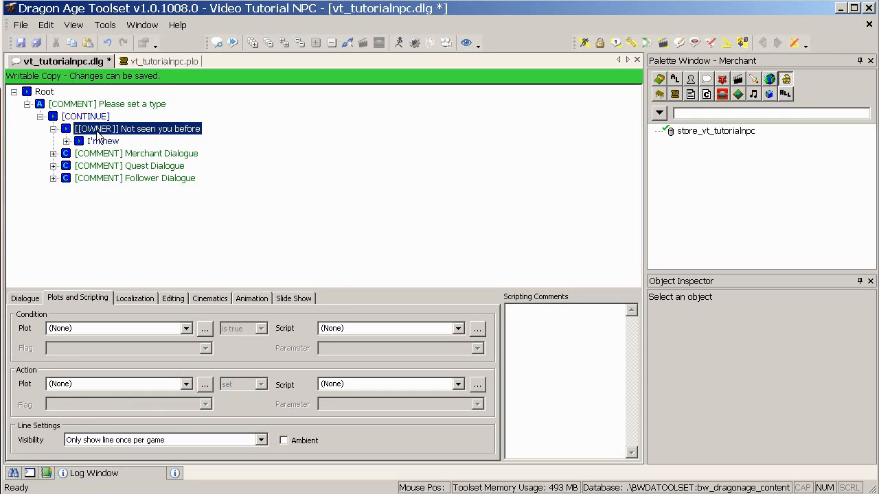
{"action": "left_click", "coordinate": [53, 129]}
{"action": "left_click", "coordinate": [115, 141]}
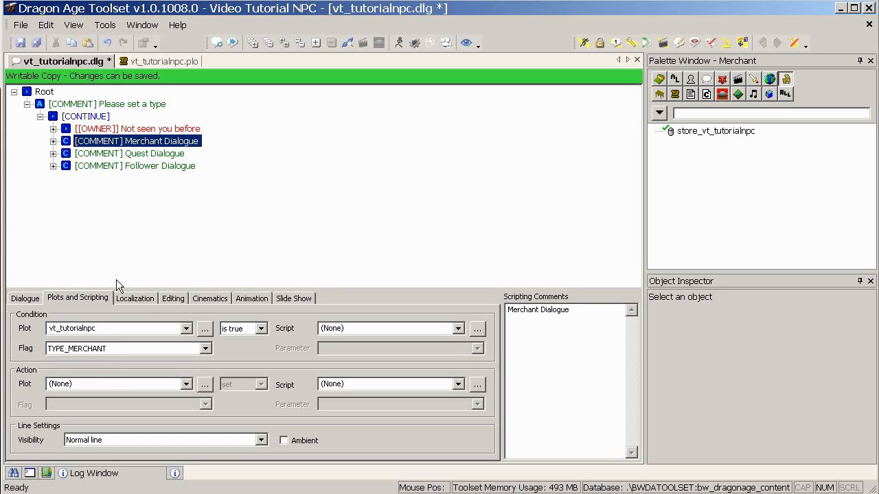
{"action": "left_click", "coordinate": [108, 105]}
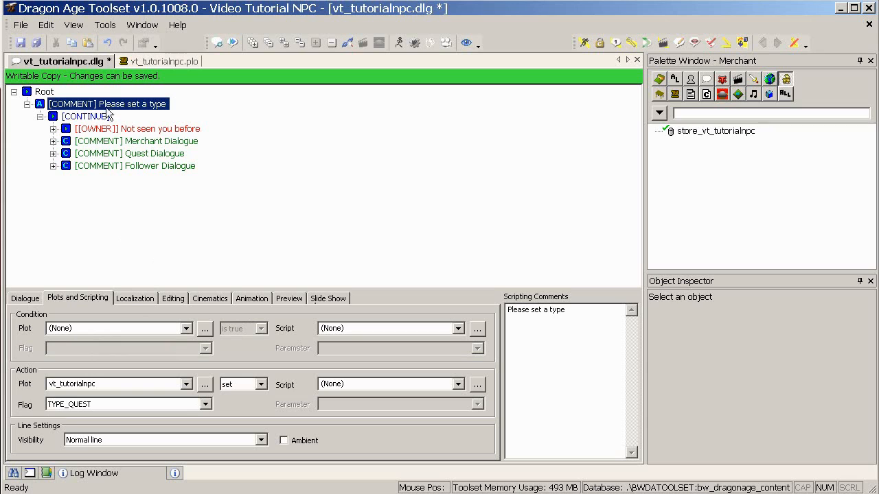
{"action": "left_click", "coordinate": [142, 140]}
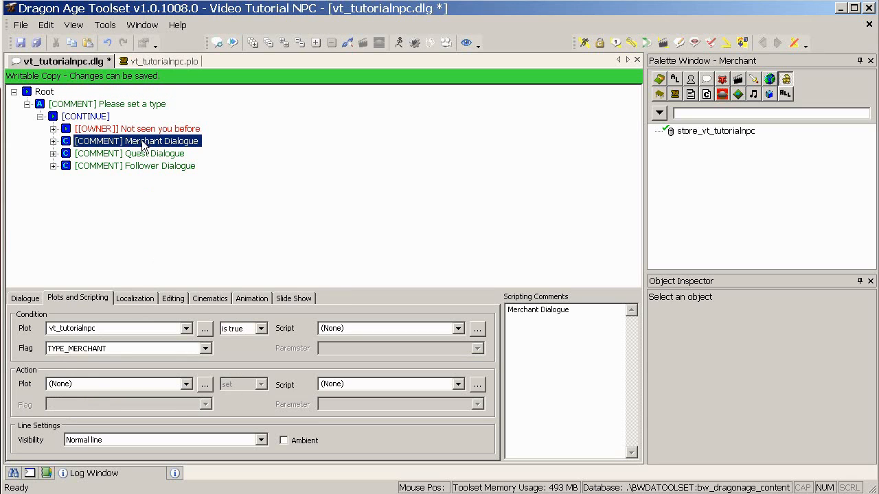
{"action": "left_click", "coordinate": [96, 154]}
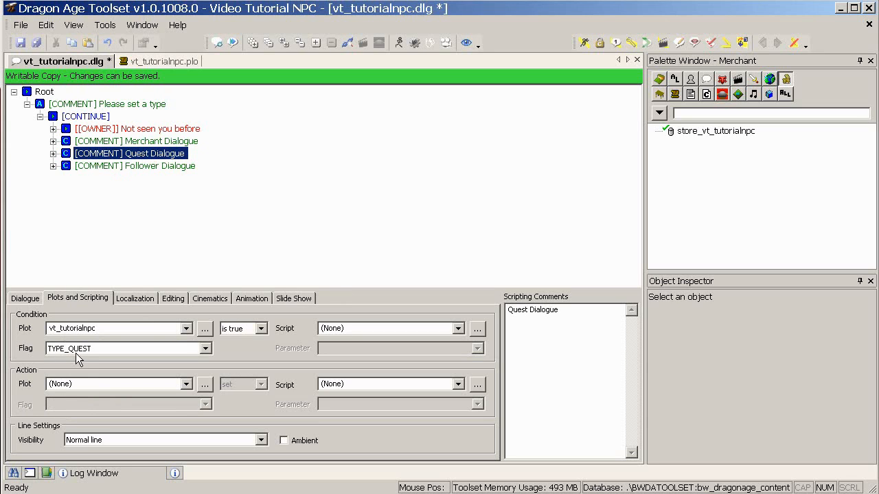
Examine the lines under the Quest Dialogue and Follower Dialogue branches and the flags of the vt_tutorialnpc plot
{"action": "left_click", "coordinate": [53, 153]}
{"action": "left_click", "coordinate": [66, 166]}
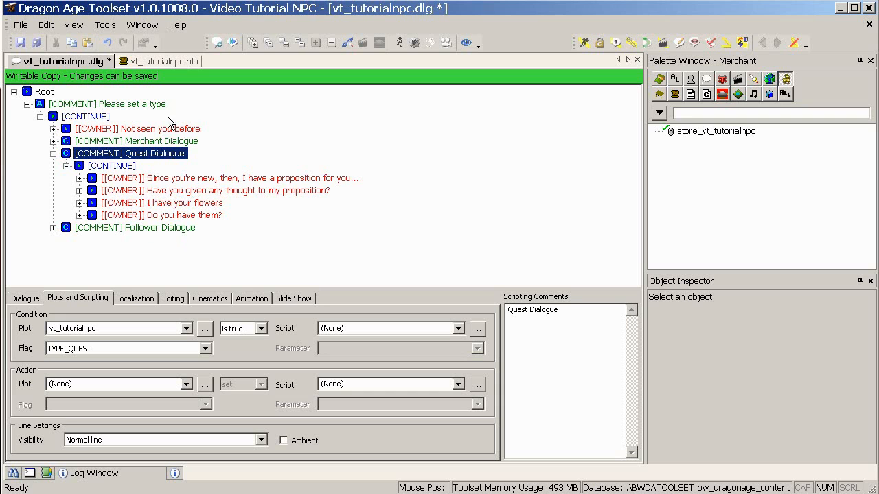
{"action": "left_click", "coordinate": [158, 61]}
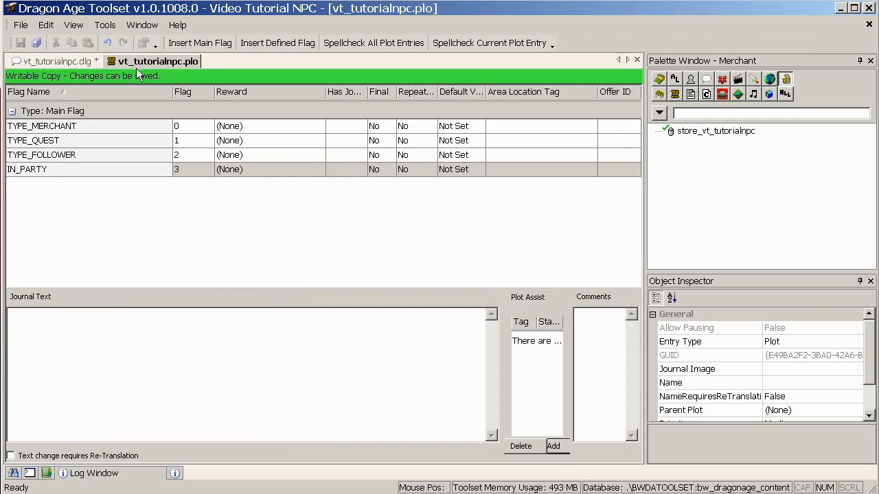
{"action": "left_click", "coordinate": [73, 61]}
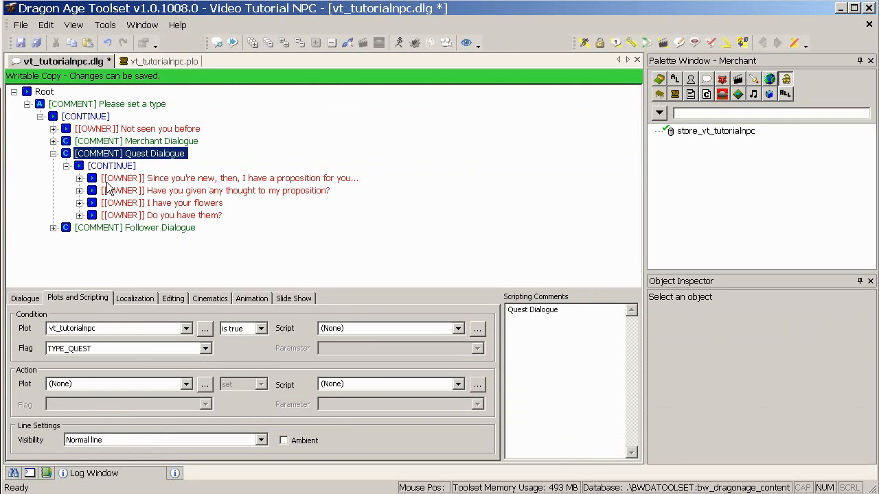
{"action": "double_click", "coordinate": [64, 230]}
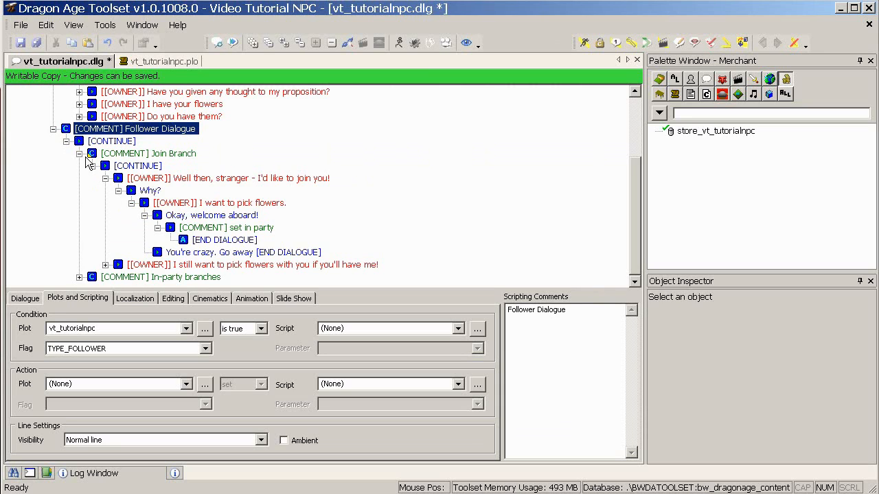
{"action": "left_click", "coordinate": [80, 154]}
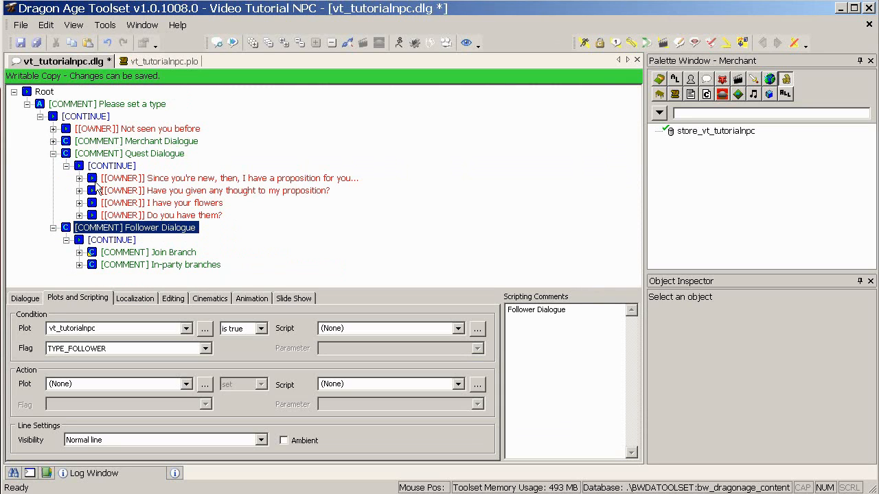
{"action": "left_click", "coordinate": [165, 267]}
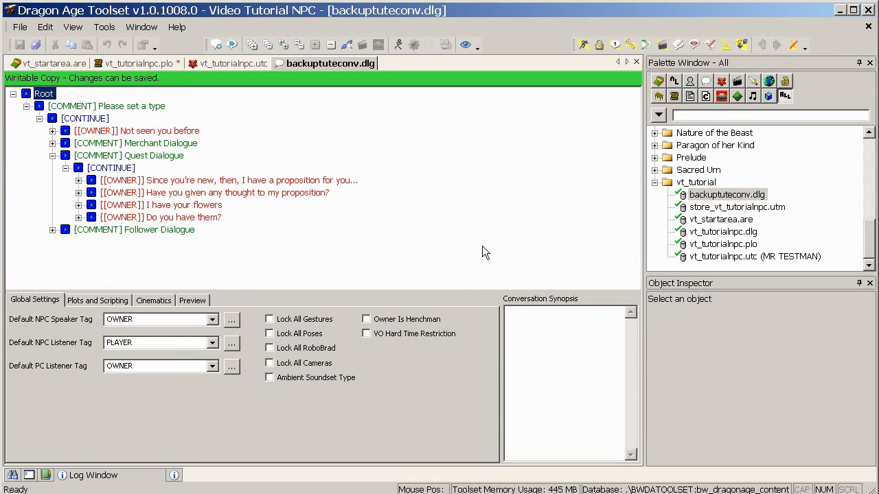
{"action": "left_click", "coordinate": [53, 156]}
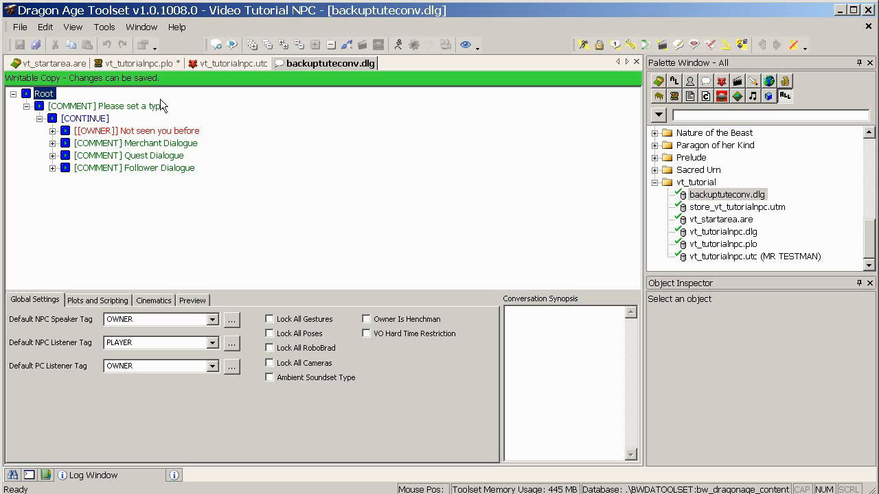
Add a main flag named FLOWER_REWARD to the vt_tutorialnpc plot and save the plot
{"action": "left_click", "coordinate": [157, 65]}
{"action": "right_click", "coordinate": [176, 196]}
{"action": "mouse_move", "coordinate": [194, 203]}
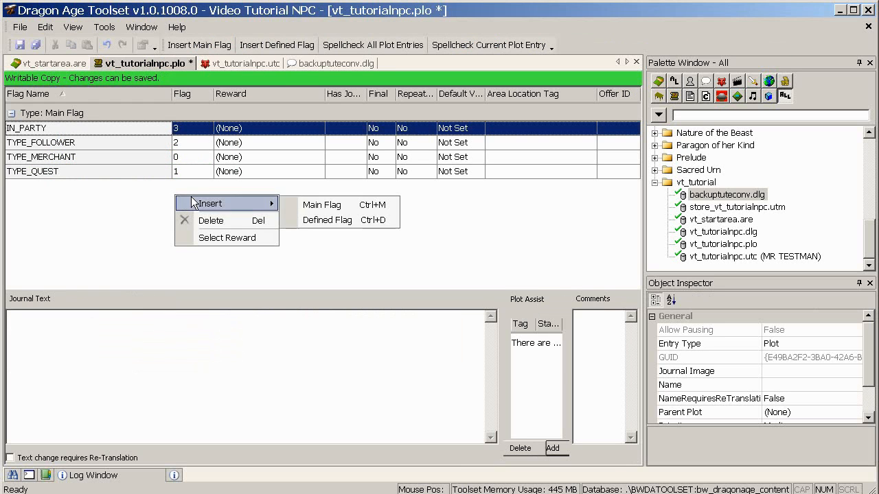
{"action": "left_click", "coordinate": [307, 204]}
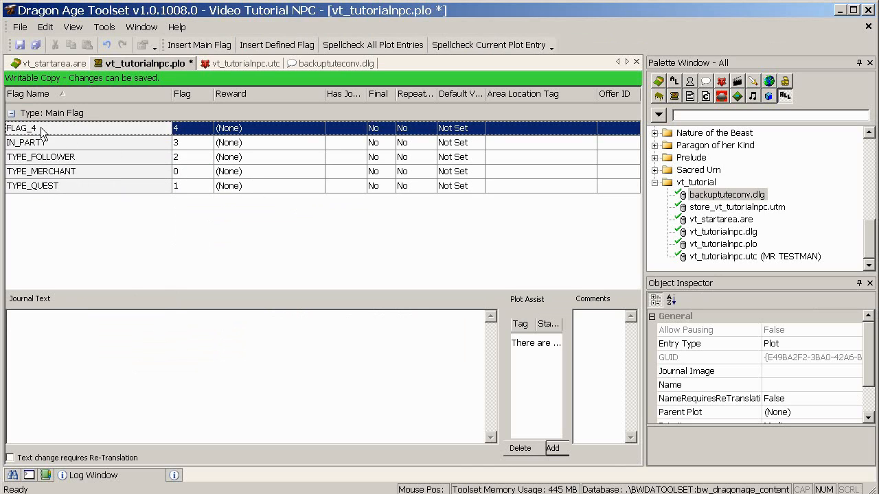
{"action": "left_click", "coordinate": [111, 127]}
{"action": "type", "text": "FL"}
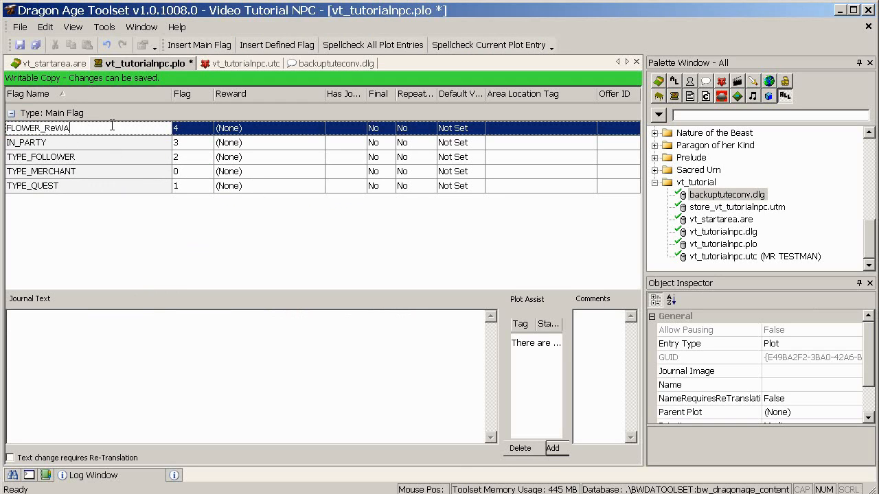
{"action": "left_click", "coordinate": [53, 129]}
{"action": "left_click", "coordinate": [20, 45]}
Close and reopen the backuptuteconv conversation, then select the blank owner line under "Thanks! take a silver coin for your trouble" in Quest Dialogue
{"action": "left_click", "coordinate": [217, 62]}
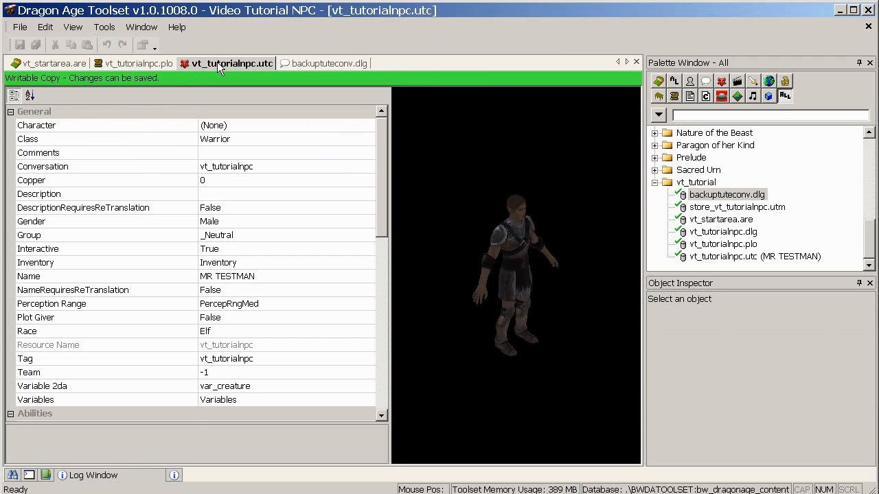
{"action": "left_click", "coordinate": [336, 63]}
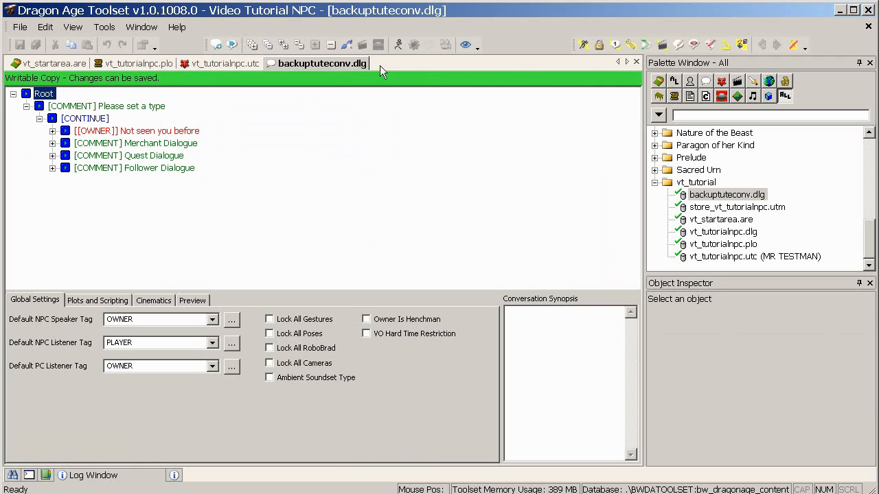
{"action": "left_click", "coordinate": [638, 63]}
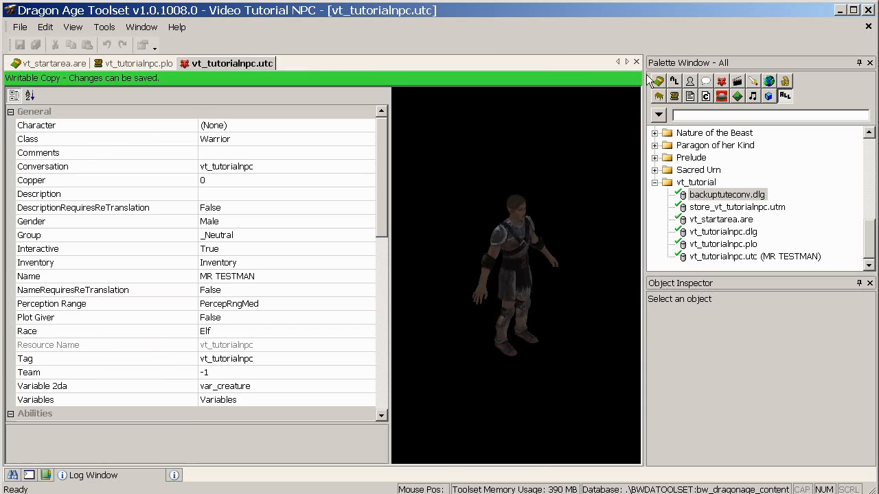
{"action": "double_click", "coordinate": [718, 195]}
{"action": "left_click", "coordinate": [28, 107]}
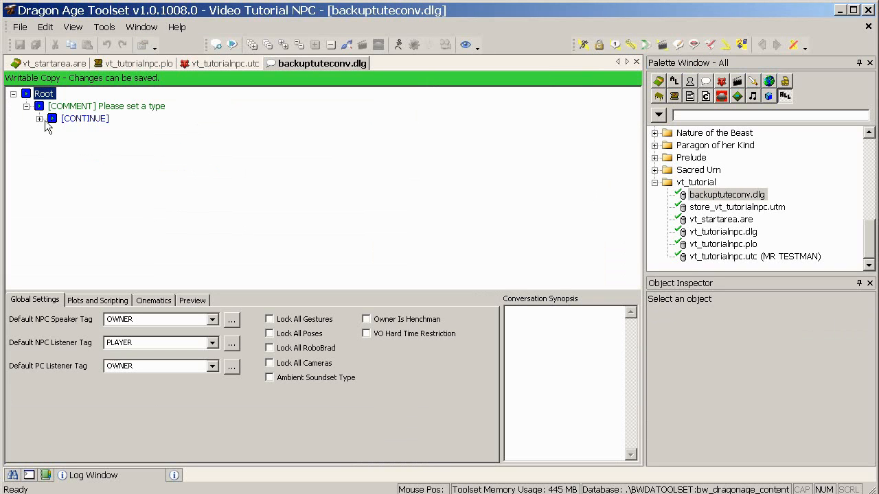
{"action": "left_click", "coordinate": [40, 119]}
{"action": "left_click", "coordinate": [52, 156]}
{"action": "left_click", "coordinate": [65, 167]}
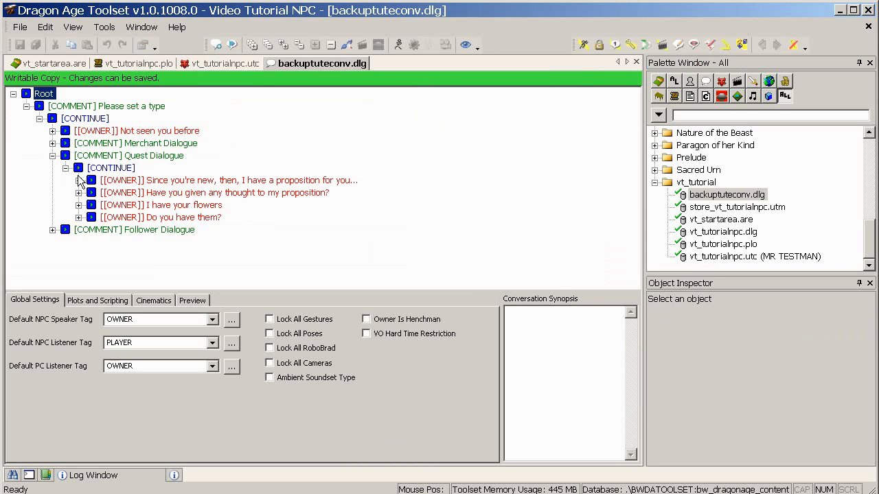
{"action": "left_click", "coordinate": [78, 204]}
{"action": "left_click", "coordinate": [104, 220]}
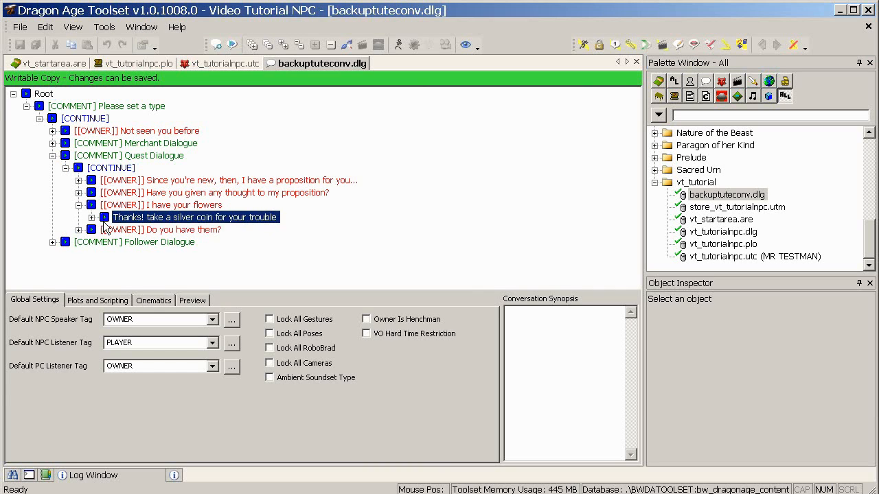
{"action": "left_click", "coordinate": [92, 217]}
{"action": "left_click", "coordinate": [129, 230]}
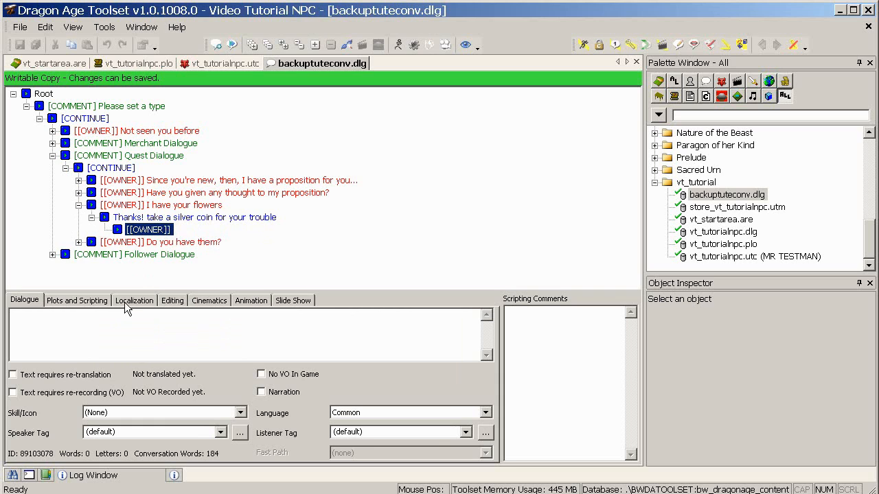
Give the blank owner line an action that sets the FLOWER_REWARD flag of the vt_tutorialnpc plot, and save the conversation
{"action": "left_click", "coordinate": [86, 300]}
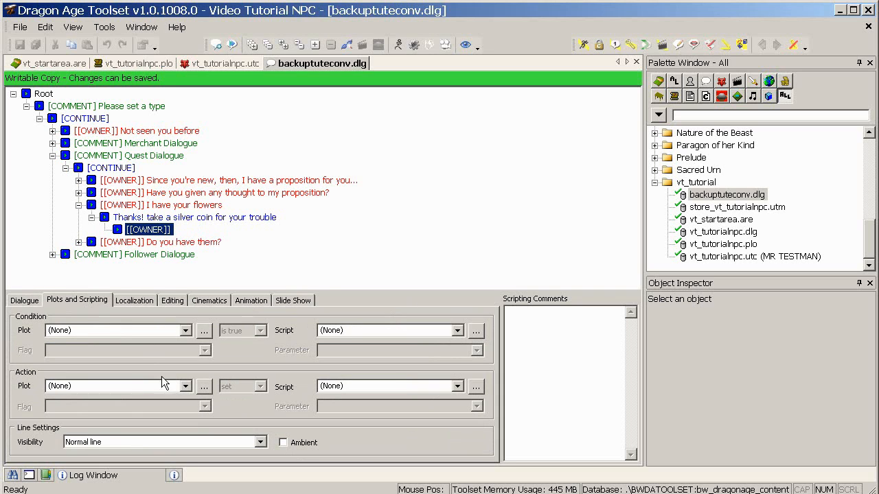
{"action": "left_click", "coordinate": [162, 384]}
{"action": "left_click", "coordinate": [205, 388]}
{"action": "double_click", "coordinate": [226, 234]}
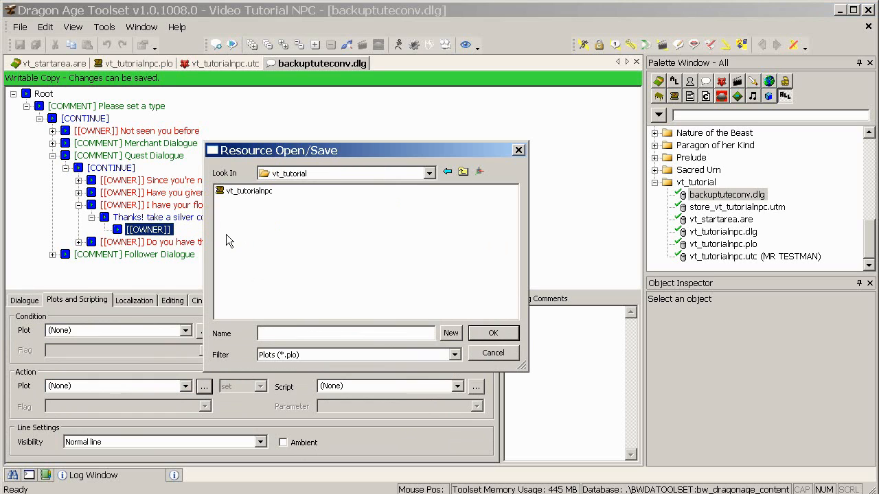
{"action": "double_click", "coordinate": [246, 191]}
{"action": "left_click", "coordinate": [204, 407]}
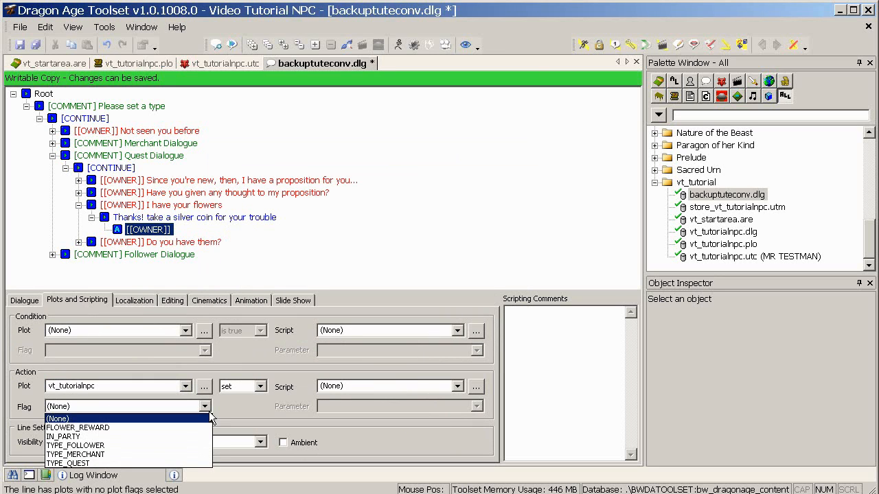
{"action": "left_click", "coordinate": [185, 426]}
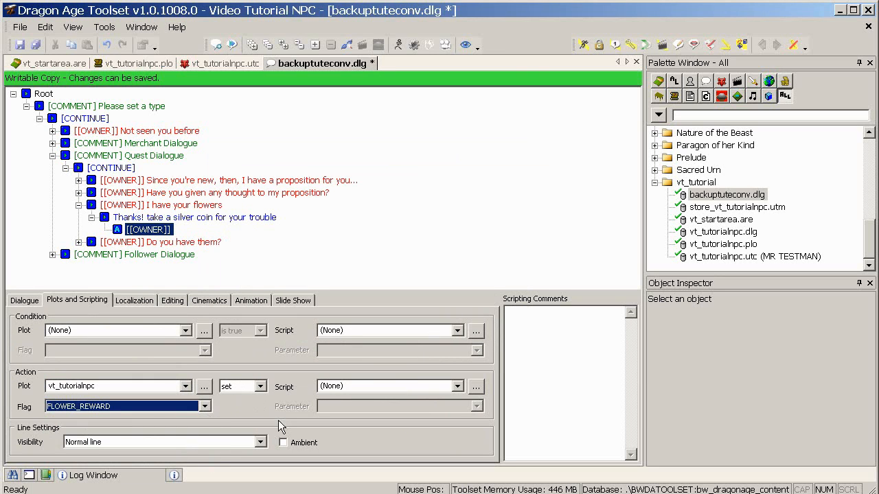
{"action": "left_click", "coordinate": [19, 44]}
Create a new script resource named vt_tutorialnpc in the Video Tutorial NPC module
{"action": "left_click", "coordinate": [20, 27]}
{"action": "mouse_move", "coordinate": [41, 42]}
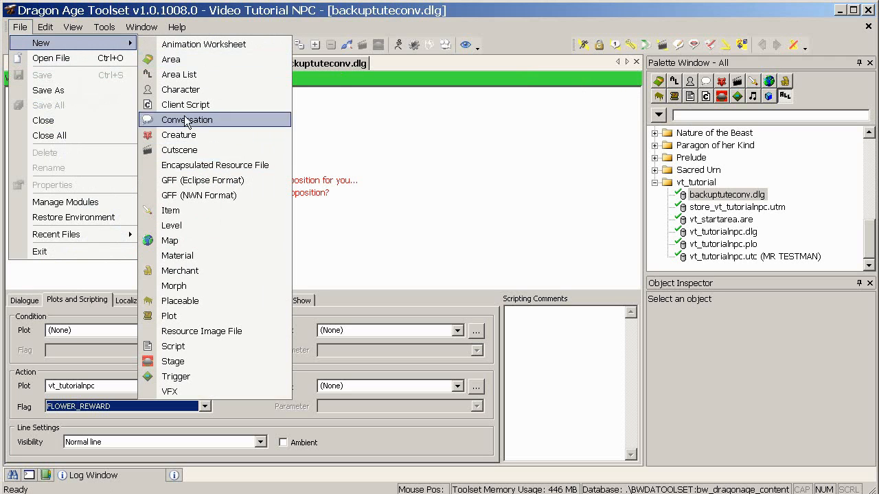
{"action": "left_click", "coordinate": [190, 345]}
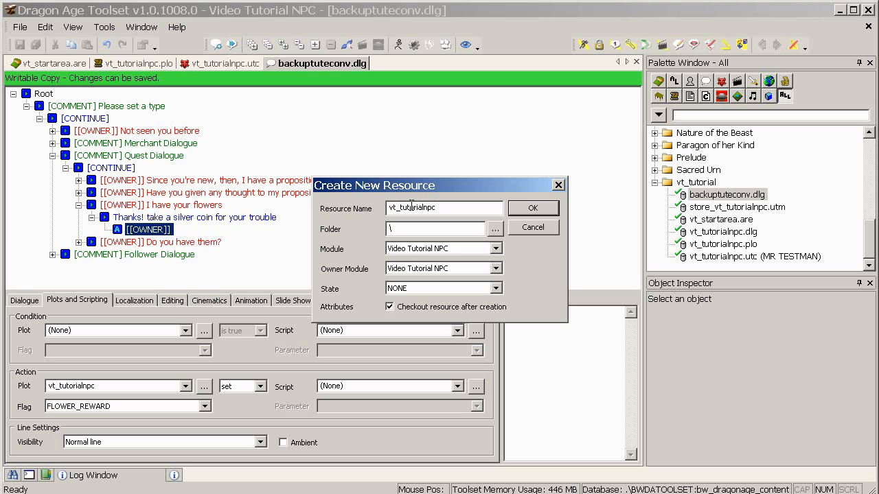
{"action": "left_click", "coordinate": [520, 211]}
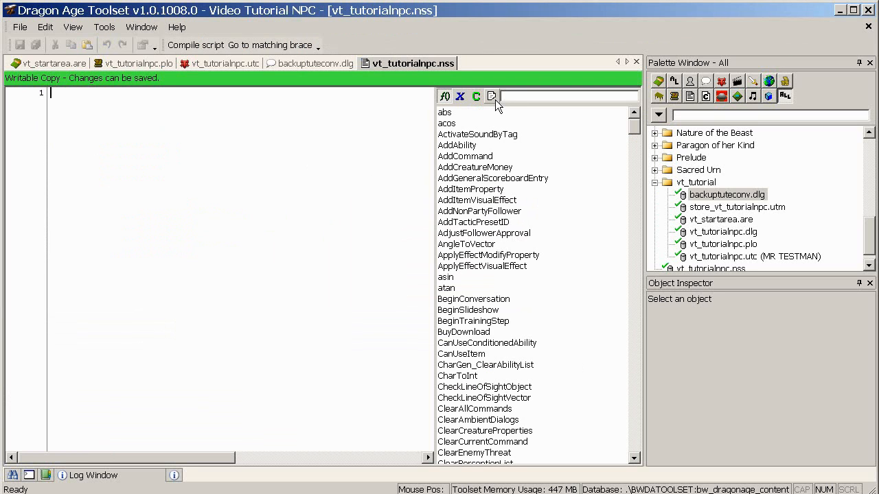
Insert the "Custom plot events" template into the vt_tutorialnpc script and go through its flag switch blocks
{"action": "left_click", "coordinate": [492, 97]}
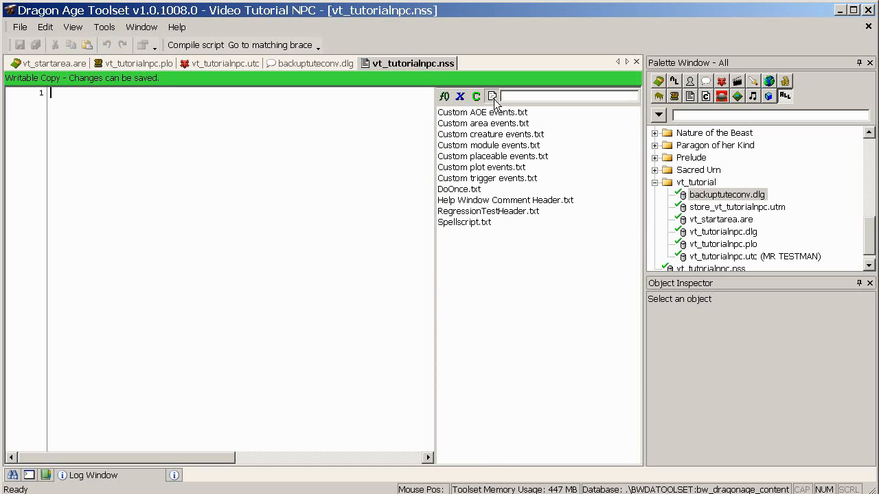
{"action": "left_click", "coordinate": [495, 168]}
{"action": "double_click", "coordinate": [511, 173]}
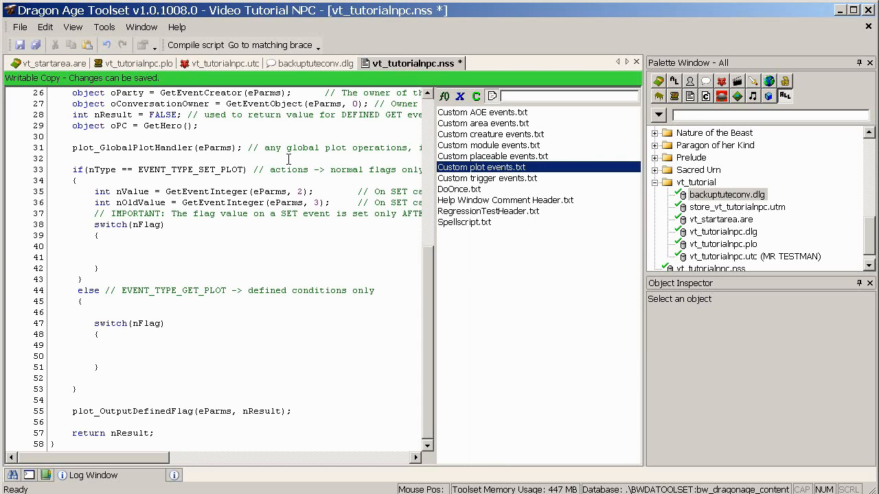
{"action": "left_click_drag", "start_coordinate": [429, 276], "coordinate": [421, 305]}
{"action": "left_click", "coordinate": [127, 345]}
Open the gen00pt_generic_actions script from the Plot Scripts folder and find the cases in its EVENT_TYPE_SET_PLOT switch
{"action": "left_click", "coordinate": [870, 234]}
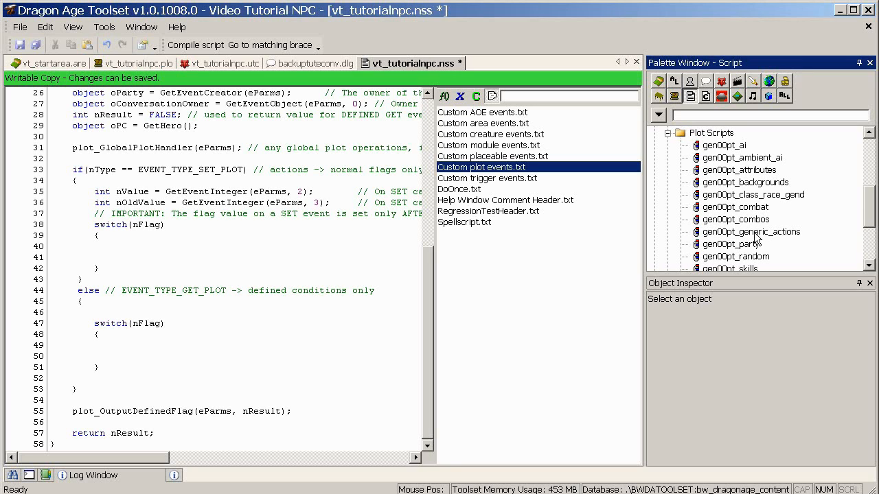
{"action": "left_click", "coordinate": [781, 235]}
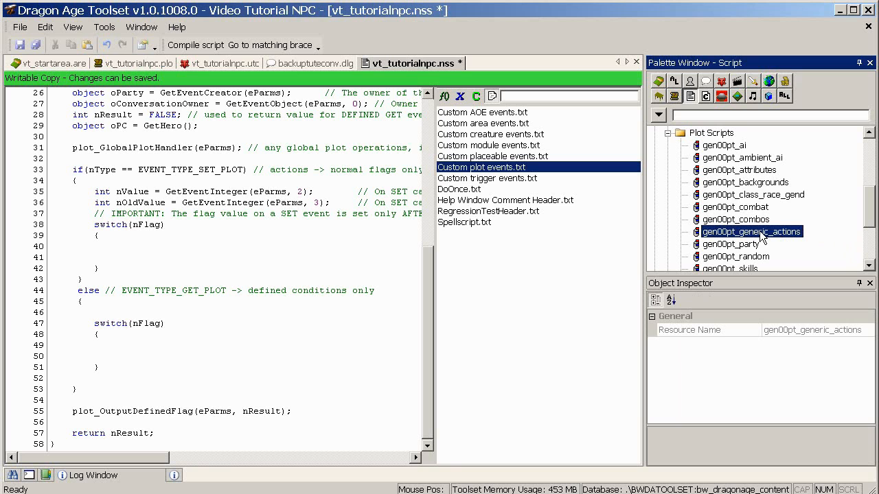
{"action": "double_click", "coordinate": [762, 236]}
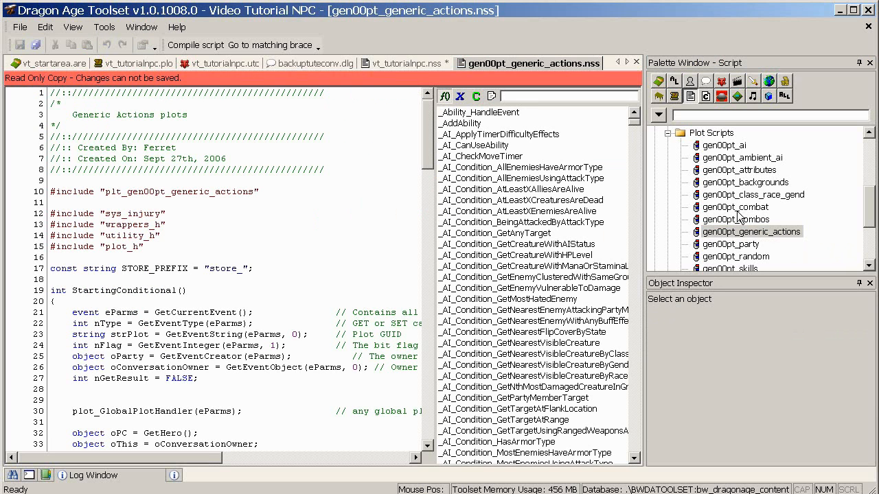
{"action": "scroll", "coordinate": [399, 132], "scroll_direction": "down", "scroll_amount": 2}
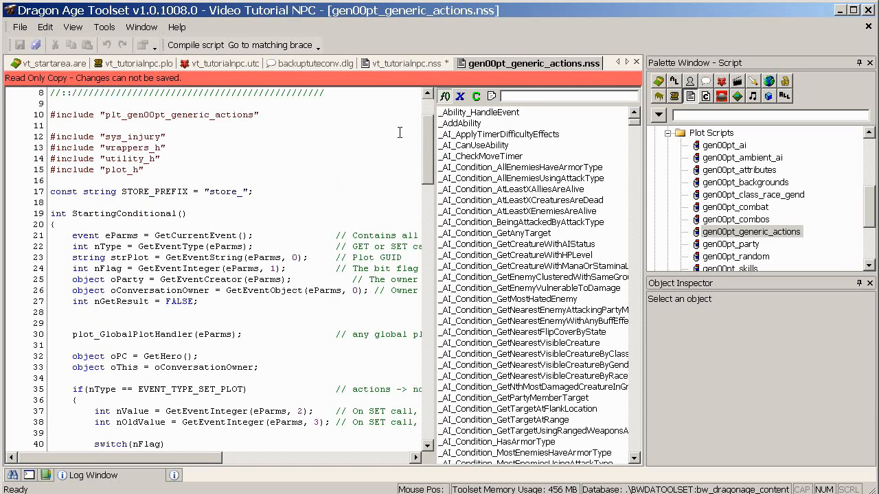
{"action": "scroll", "coordinate": [399, 132], "scroll_direction": "down", "scroll_amount": 12}
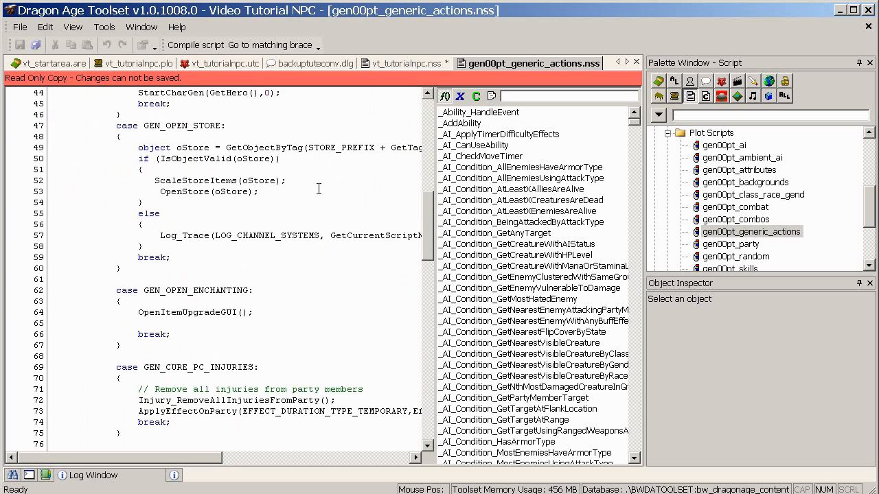
{"action": "scroll", "coordinate": [319, 189], "scroll_direction": "up", "scroll_amount": 3}
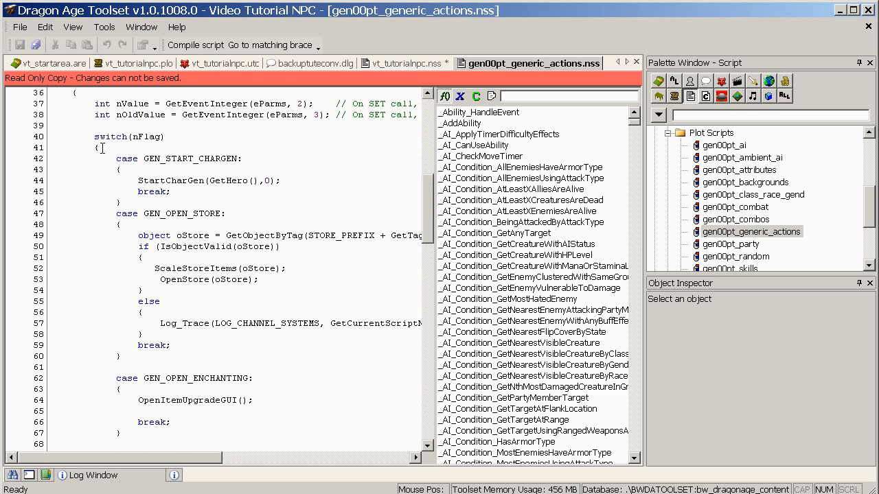
{"action": "scroll", "coordinate": [101, 148], "scroll_direction": "up", "scroll_amount": 2}
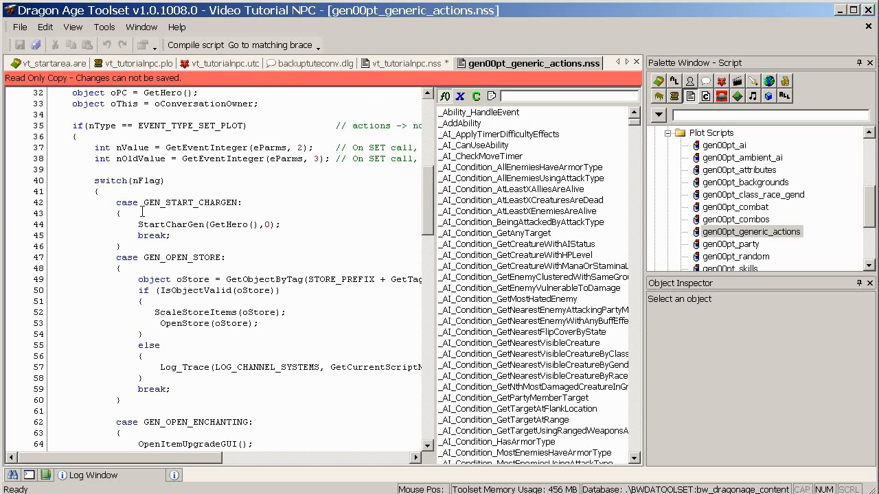
Copy the GEN_START_CHARGEN case block from gen00pt_generic_actions into the EVENT_TYPE_GET_PLOT switch of the vt_tutorialnpc script and fix its first line's indentation
{"action": "double_click", "coordinate": [212, 203]}
{"action": "left_click_drag", "start_coordinate": [145, 249], "coordinate": [54, 202]}
{"action": "key", "text": "ctrl+c"}
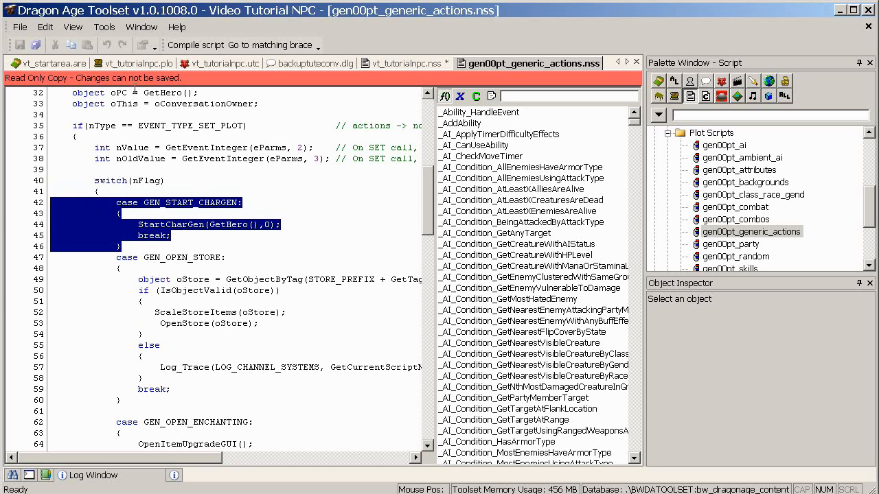
{"action": "left_click", "coordinate": [411, 64]}
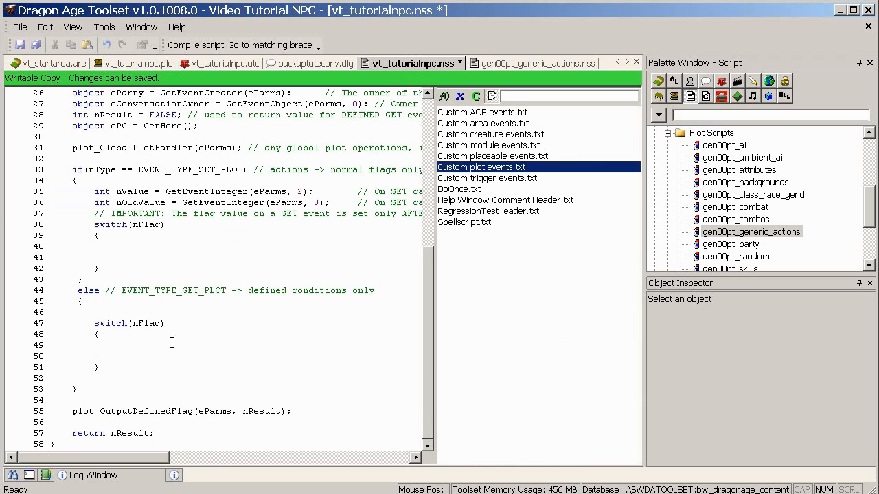
{"action": "key", "text": "ctrl+v"}
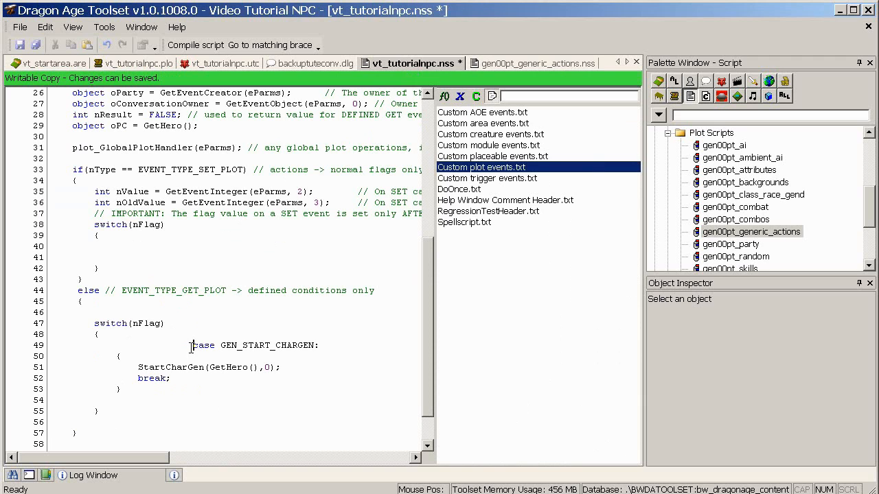
{"action": "left_click_drag", "start_coordinate": [194, 343], "coordinate": [117, 343]}
{"action": "key", "text": "Delete"}
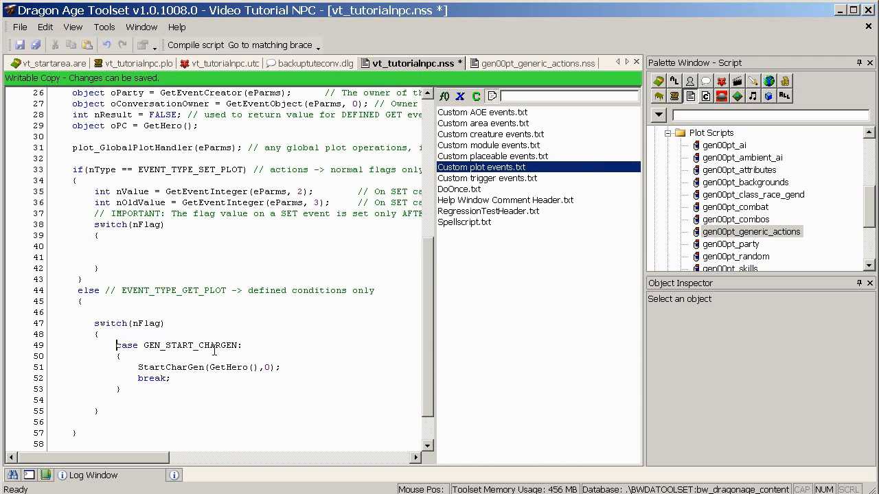
Replace the pasted case's flag name with FLOWER_REWARD, copied from the vt_tutorialnpc plot's flag list
{"action": "double_click", "coordinate": [214, 347]}
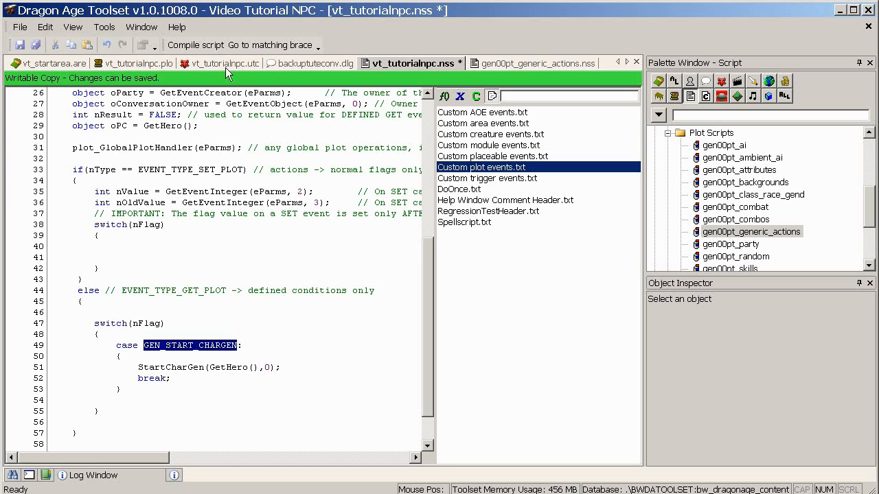
{"action": "left_click", "coordinate": [142, 64]}
{"action": "left_click", "coordinate": [58, 133]}
{"action": "left_click", "coordinate": [58, 133]}
{"action": "key", "text": "ctrl+c"}
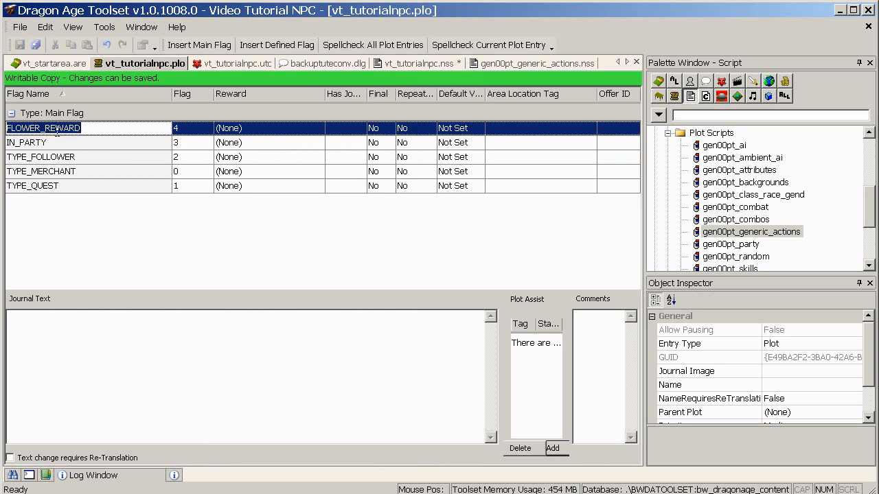
{"action": "left_click", "coordinate": [416, 64]}
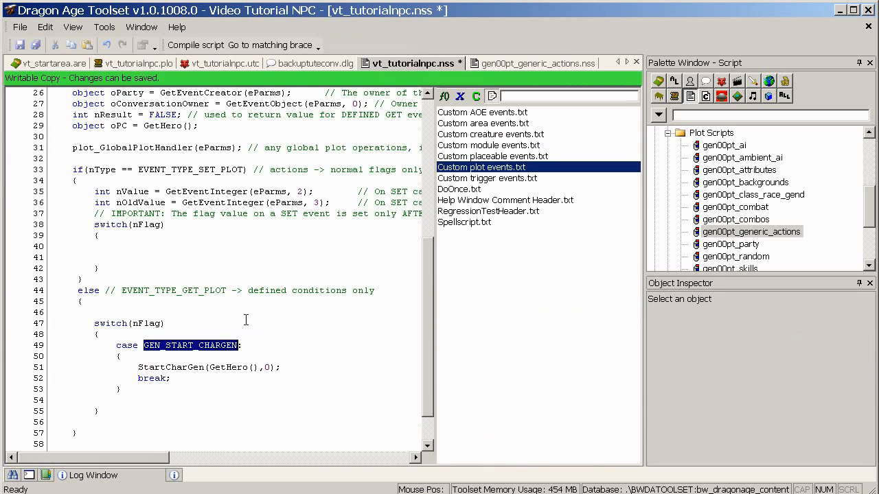
{"action": "key", "text": "ctrl+v"}
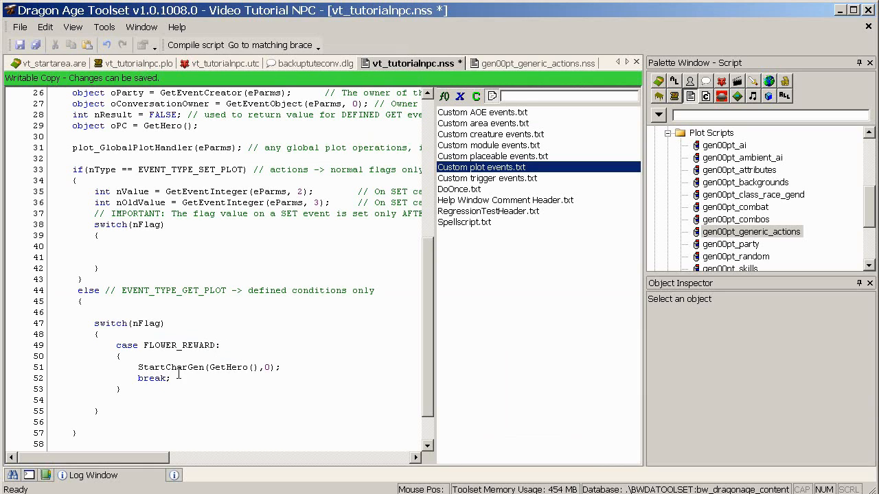
Replace the StartCharGen call in the FLOWER_REWARD case with the RewardMoney function, found by searching the function list for "rewa"
{"action": "left_click_drag", "start_coordinate": [281, 367], "coordinate": [137, 368]}
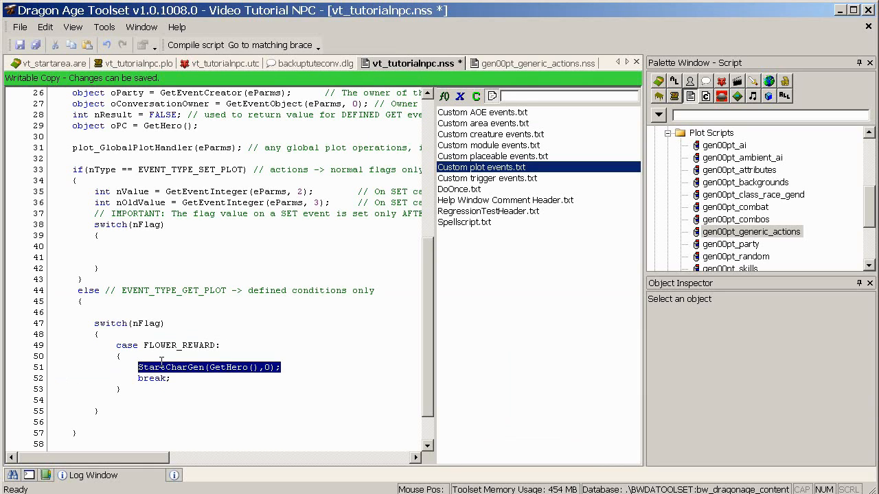
{"action": "key", "text": "Delete"}
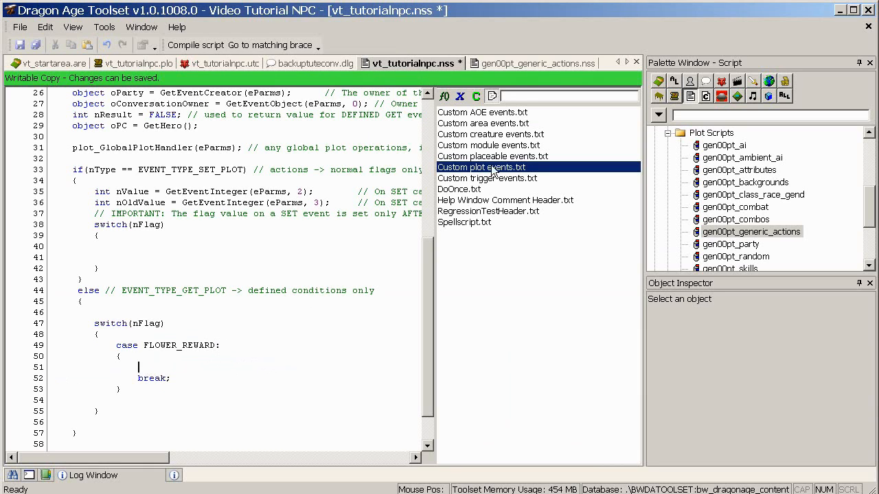
{"action": "left_click", "coordinate": [444, 97]}
{"action": "left_click", "coordinate": [535, 97]}
{"action": "type", "text": "rewa"}
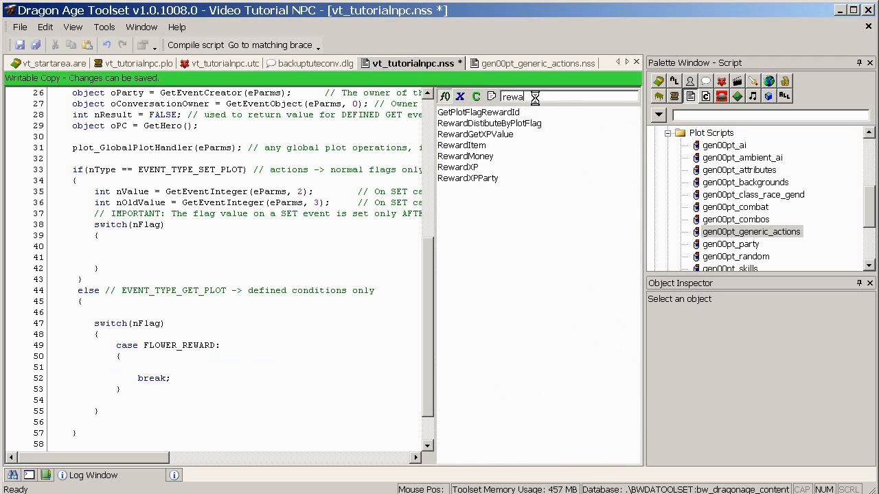
{"action": "left_click", "coordinate": [491, 157]}
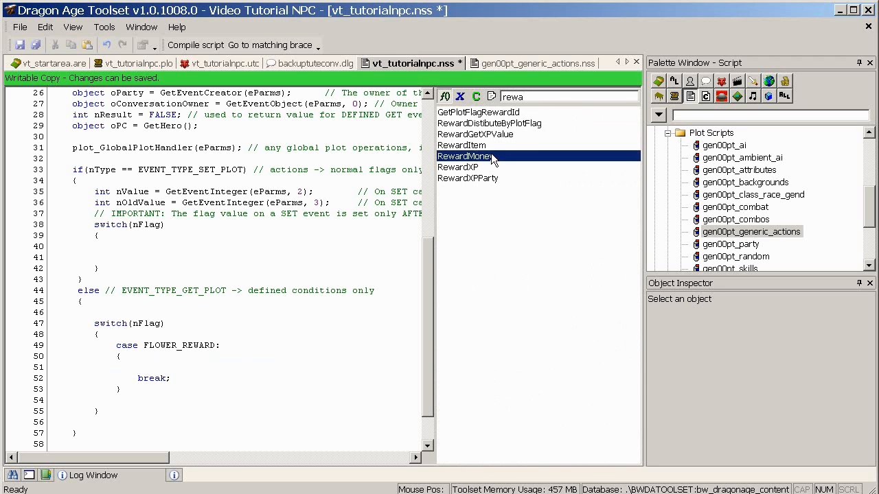
{"action": "double_click", "coordinate": [492, 156]}
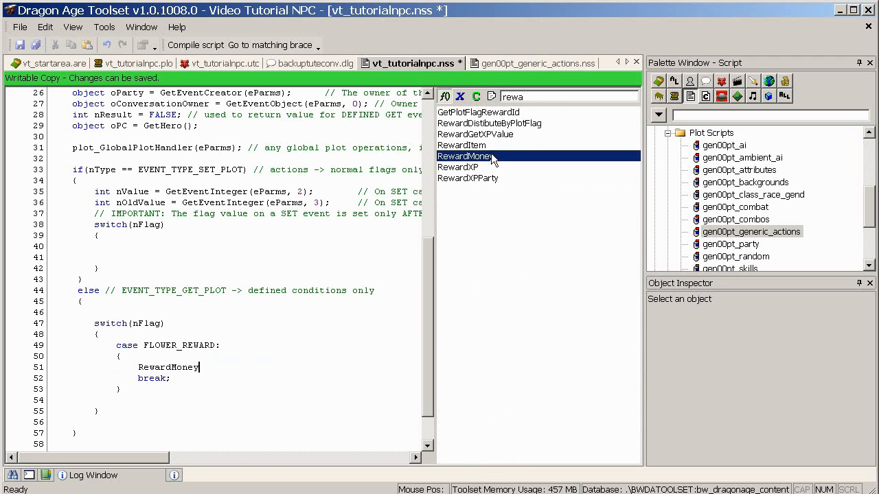
Look up the parameters of RewardMoney in the help and resize the surrounding panes to give the script more room
{"action": "double_click", "coordinate": [166, 367]}
{"action": "key", "text": "F1"}
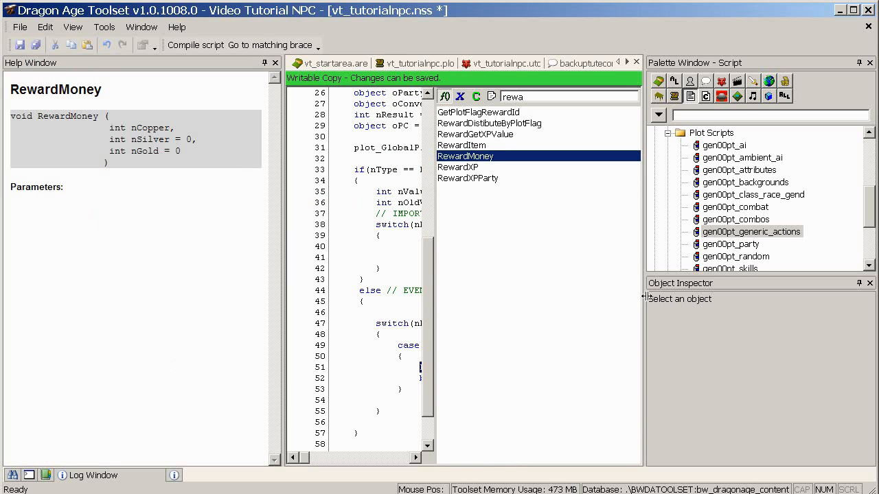
{"action": "left_click_drag", "start_coordinate": [646, 296], "coordinate": [707, 296]}
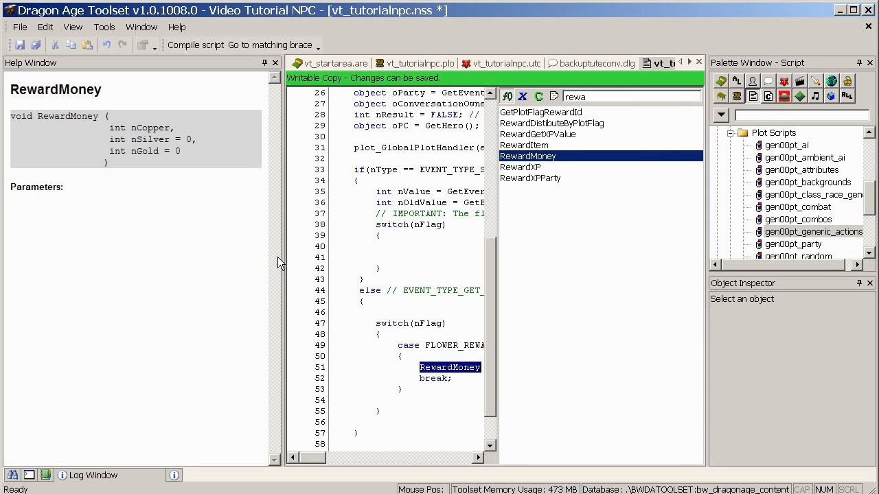
{"action": "left_click_drag", "start_coordinate": [281, 258], "coordinate": [205, 258]}
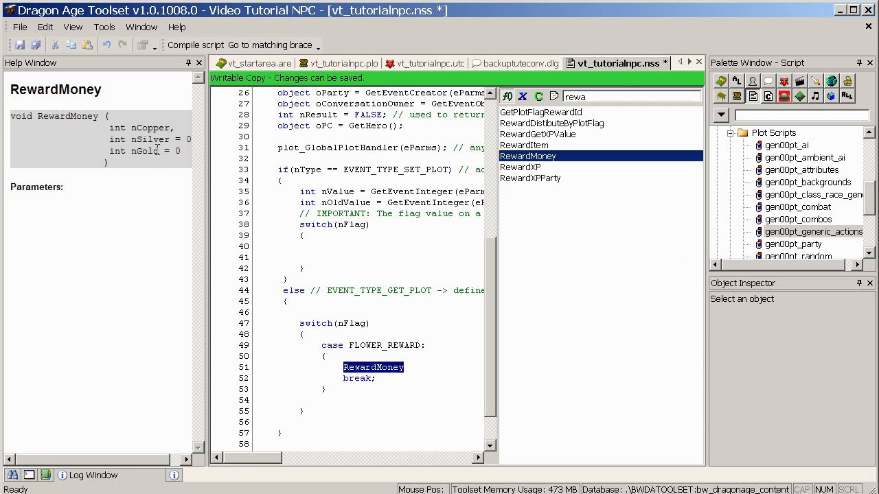
Complete the call as RewardMoney(0,1); in the FLOWER_REWARD case, then save and close the vt_tutorialnpc script
{"action": "left_click", "coordinate": [415, 366]}
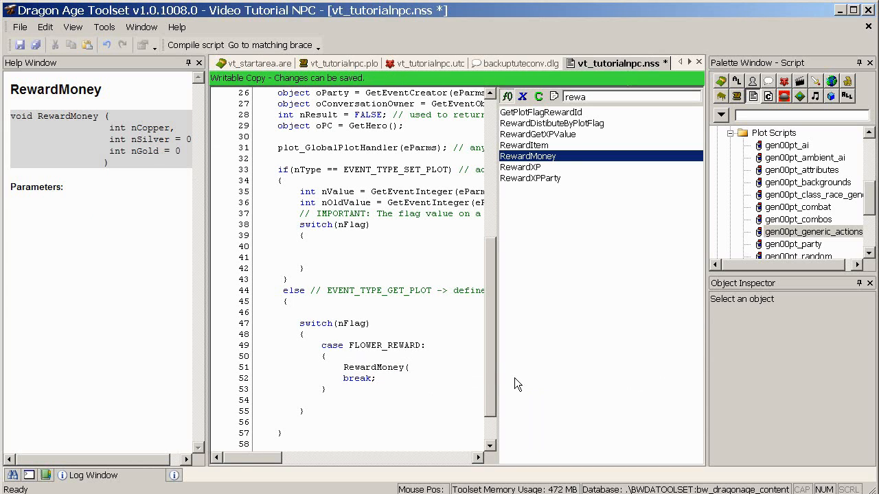
{"action": "type", "text": "(0,1);"}
{"action": "key", "text": "ctrl+s"}
{"action": "mouse_move", "coordinate": [262, 460]}
{"action": "left_mouse_down"}
{"action": "mouse_move", "coordinate": [279, 460]}
{"action": "mouse_move", "coordinate": [267, 460]}
{"action": "left_mouse_up"}
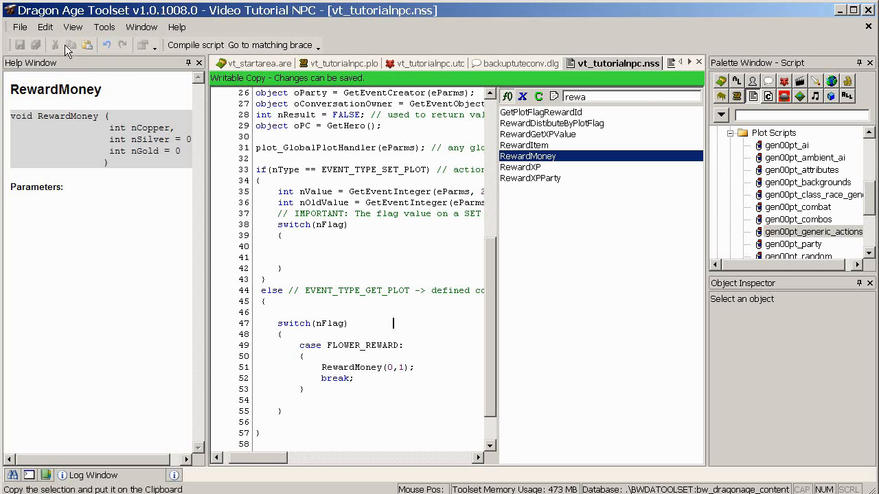
{"action": "left_click", "coordinate": [699, 63]}
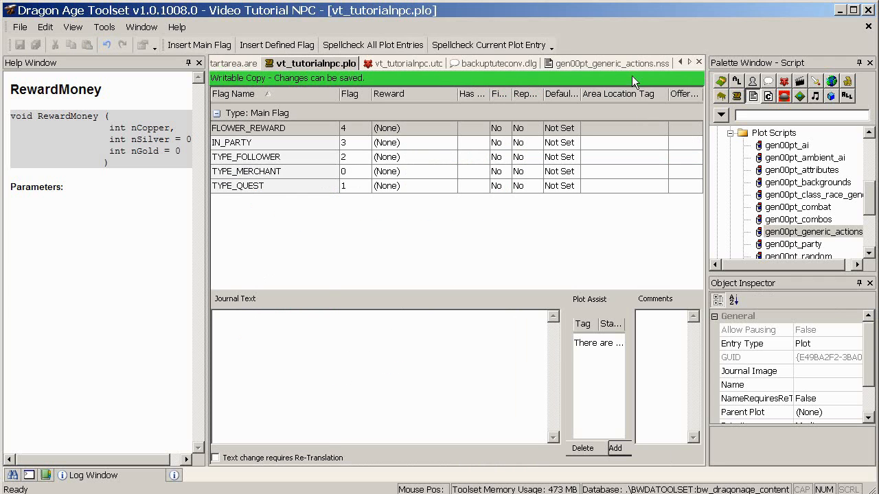
{"action": "left_click", "coordinate": [500, 63]}
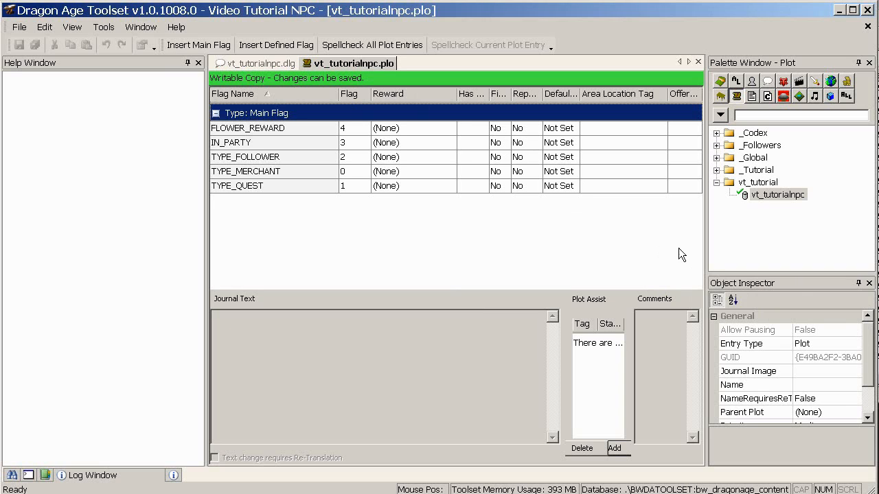
Assign the vt_tutorialnpc script as the event script of the vt_tutorialnpc plot and save the plot
{"action": "left_click_drag", "start_coordinate": [866, 356], "coordinate": [866, 387]}
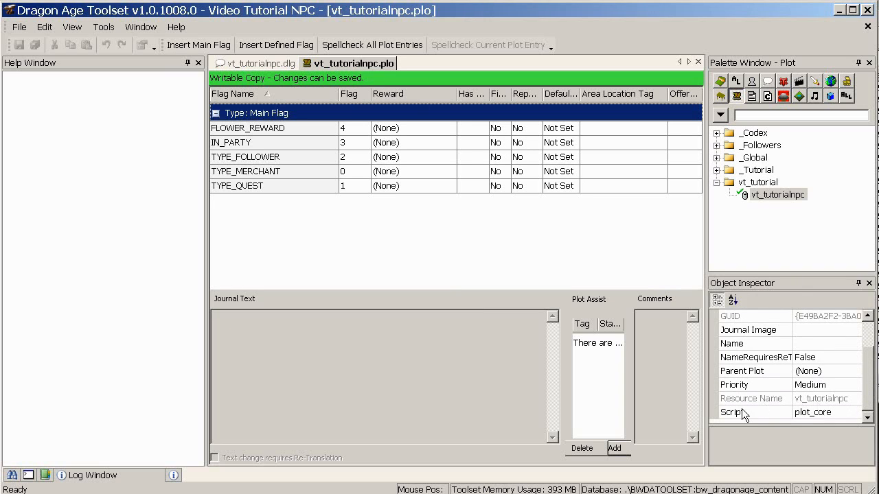
{"action": "left_click", "coordinate": [822, 414]}
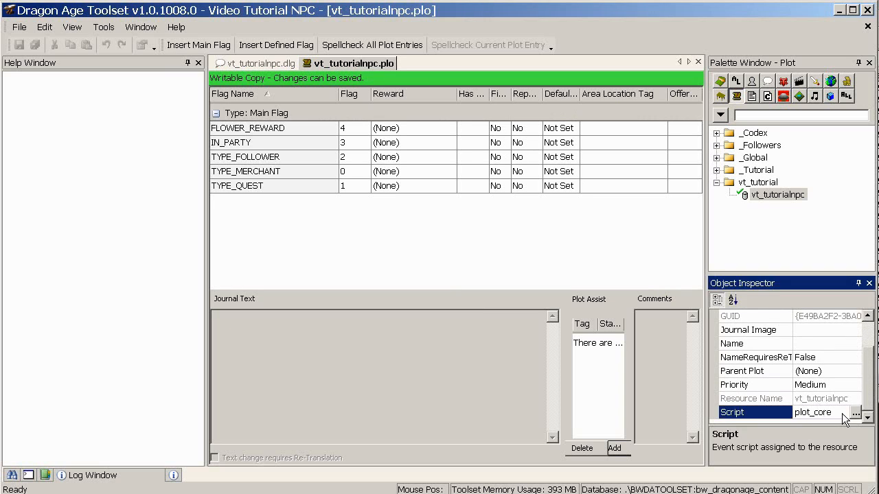
{"action": "left_click", "coordinate": [856, 414]}
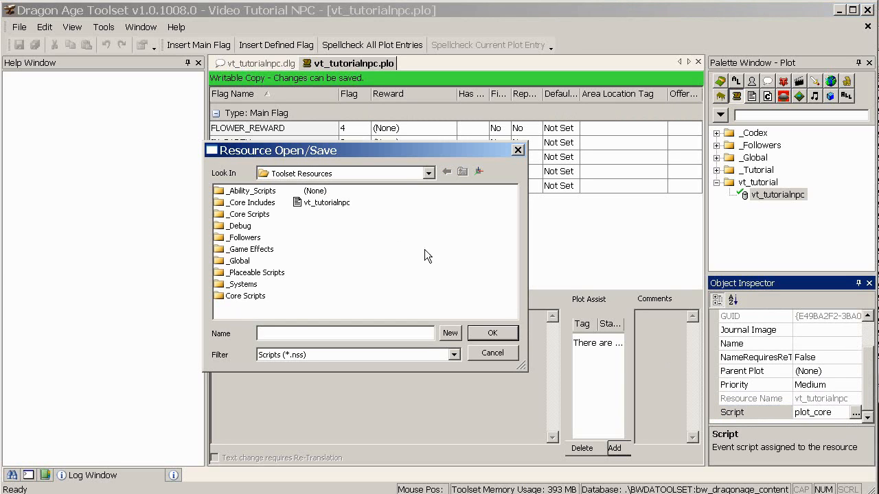
{"action": "left_click", "coordinate": [329, 204]}
{"action": "double_click", "coordinate": [321, 203]}
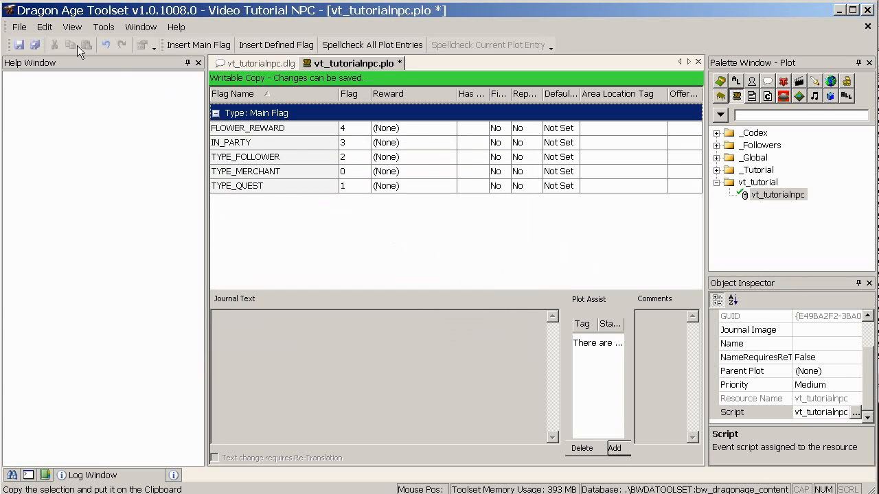
{"action": "left_click", "coordinate": [19, 45]}
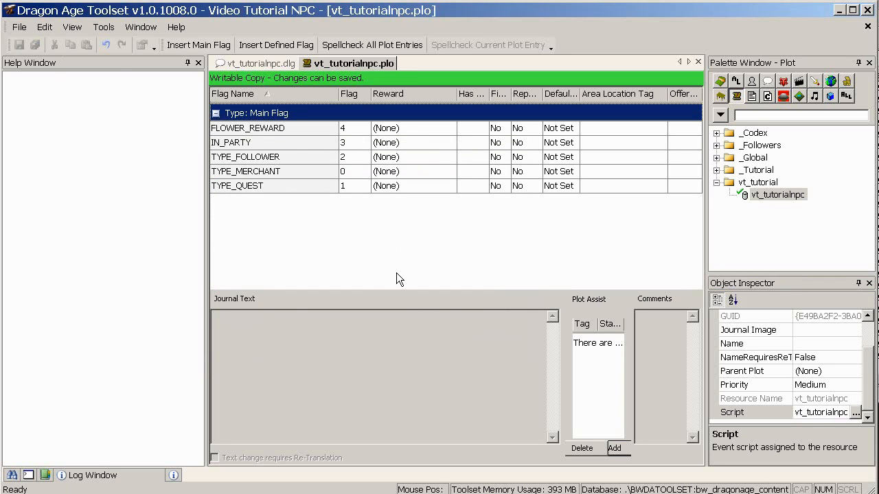